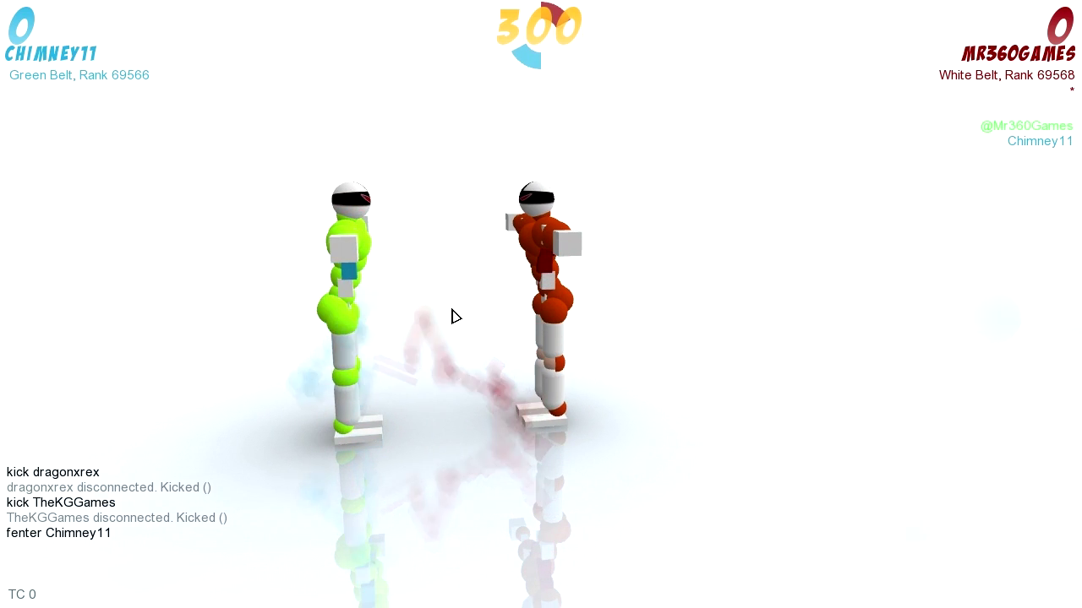
Advance a turn, adjust red's left shoulder, contract the right knee and extend the left knee
{"action": "key", "text": "space"}
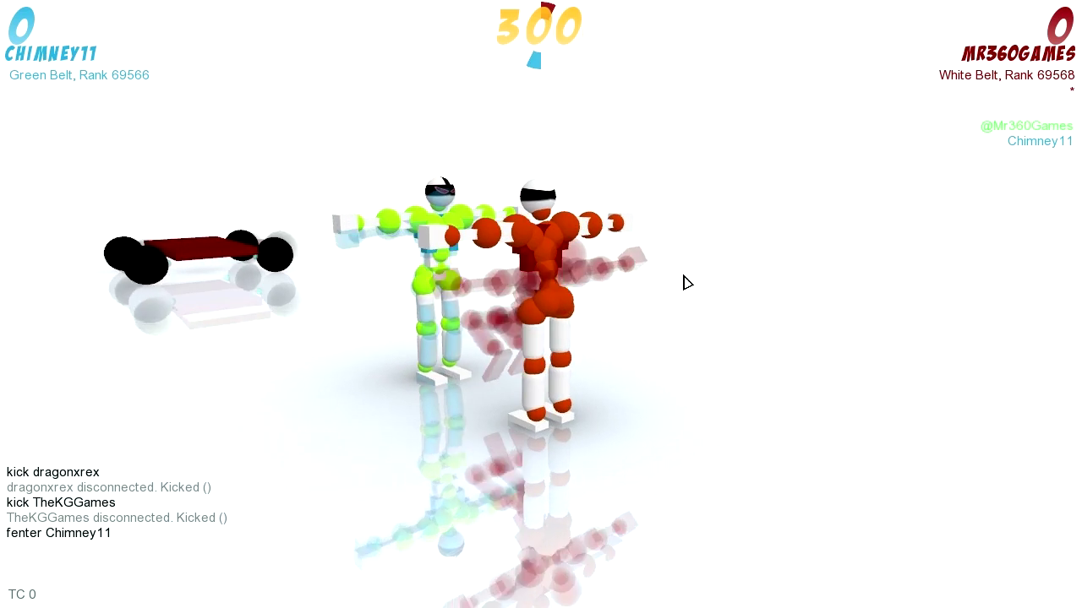
{"action": "left_click", "coordinate": [512, 235]}
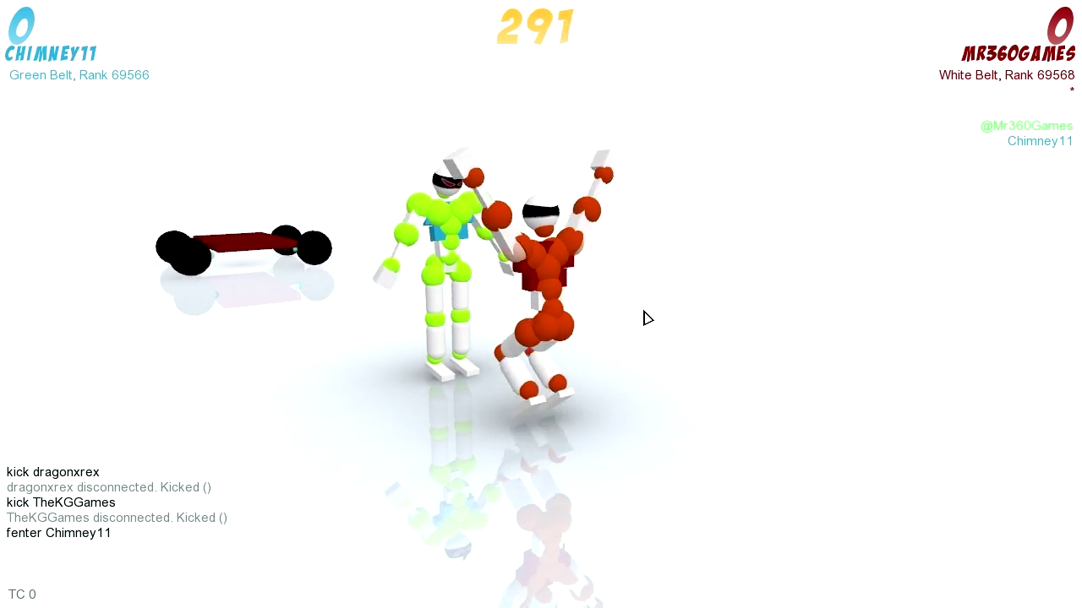
{"action": "key", "text": "d"}
{"action": "left_click", "coordinate": [561, 319]}
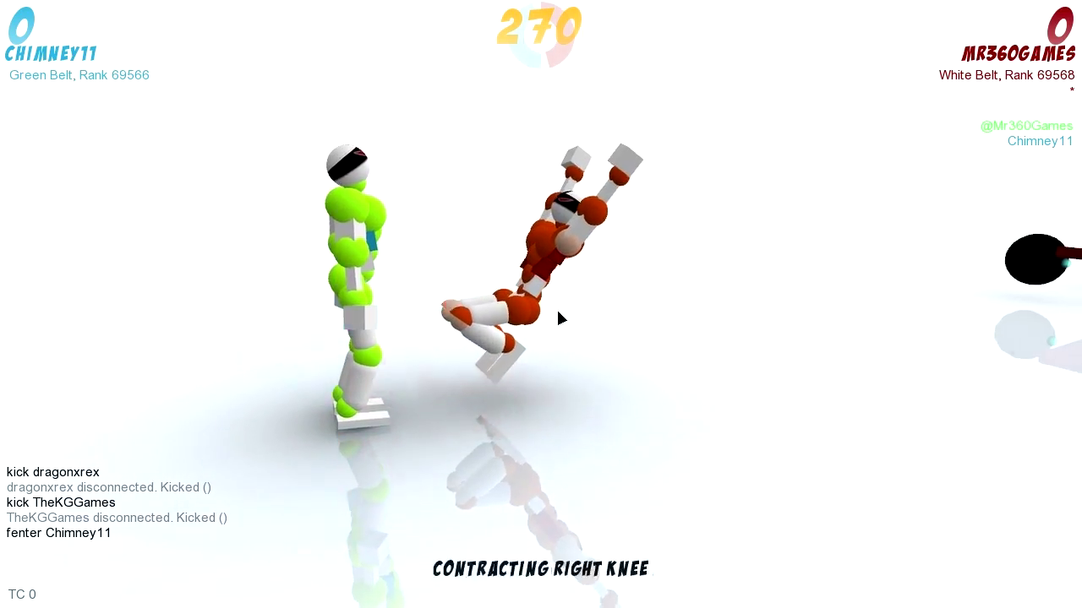
{"action": "left_click", "coordinate": [474, 325]}
{"action": "left_click", "coordinate": [474, 325]}
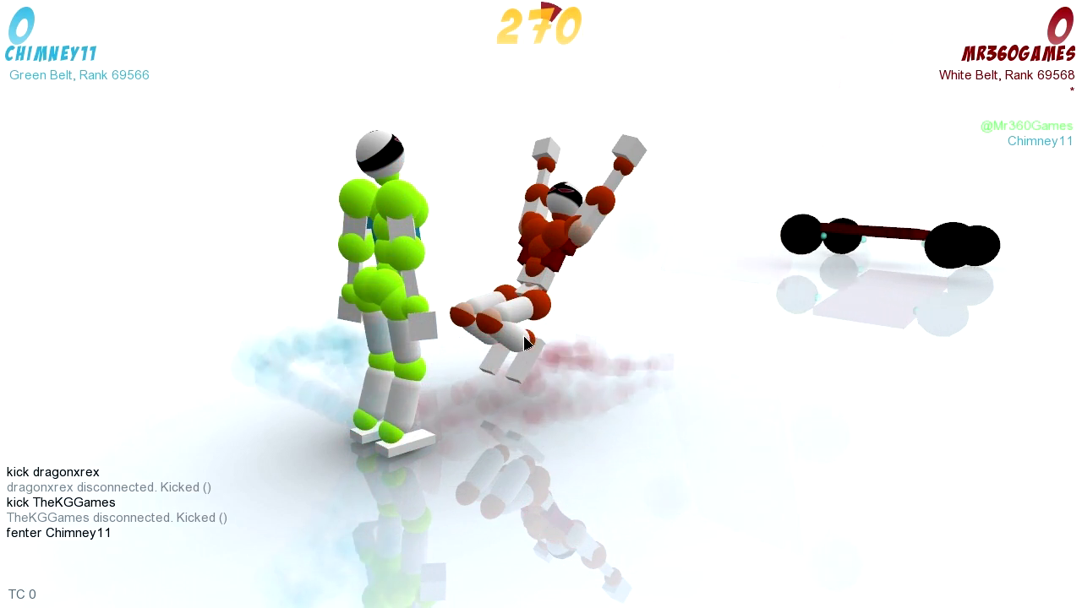
Extend red's left hip, relax the right hip and commit the turn
{"action": "left_click", "coordinate": [544, 315]}
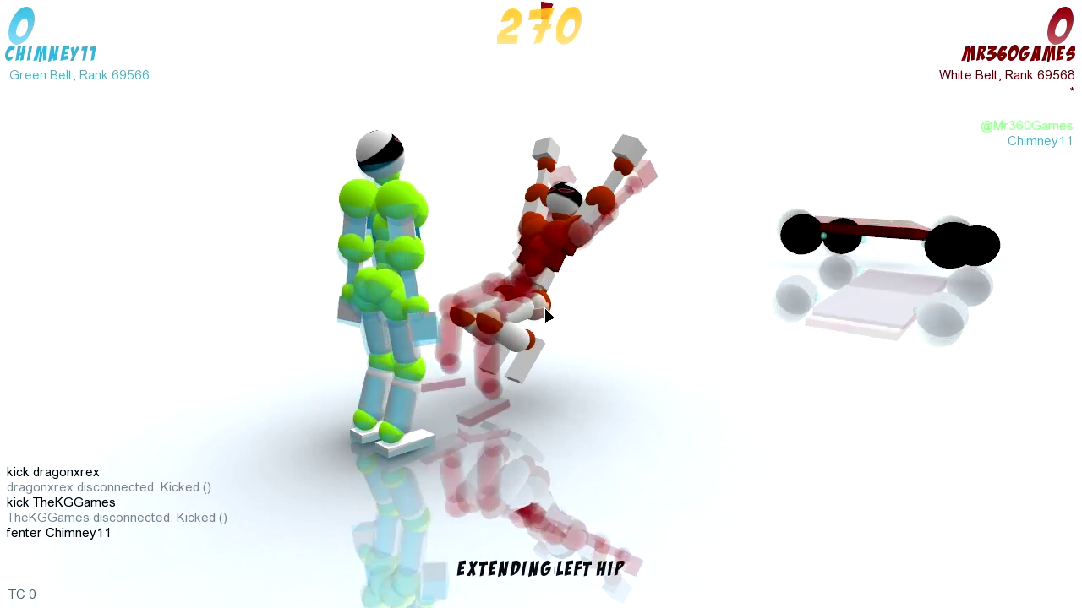
{"action": "left_click", "coordinate": [505, 296]}
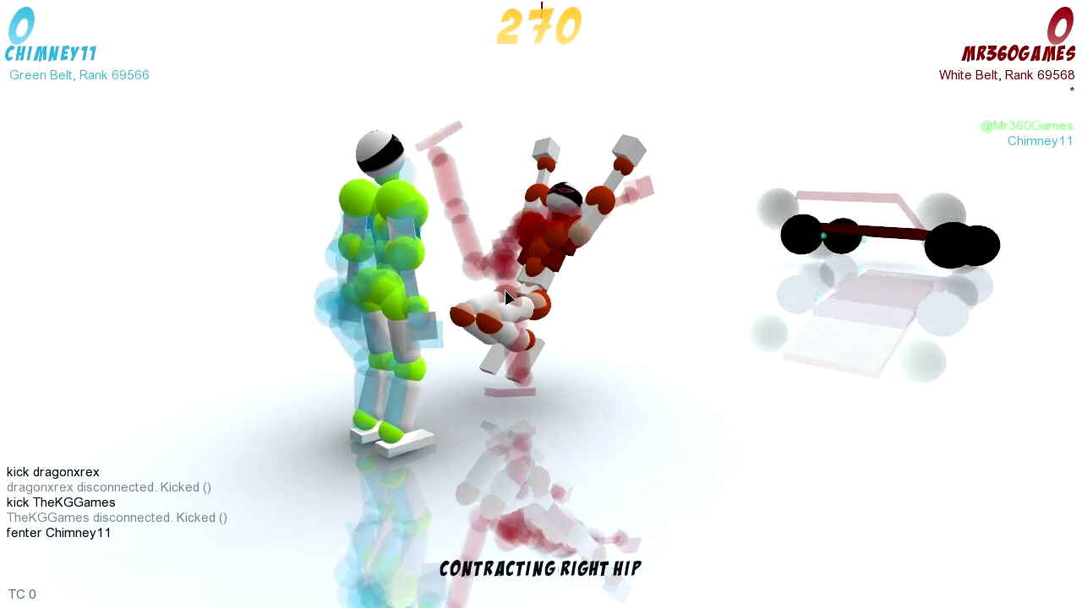
{"action": "key", "text": "space"}
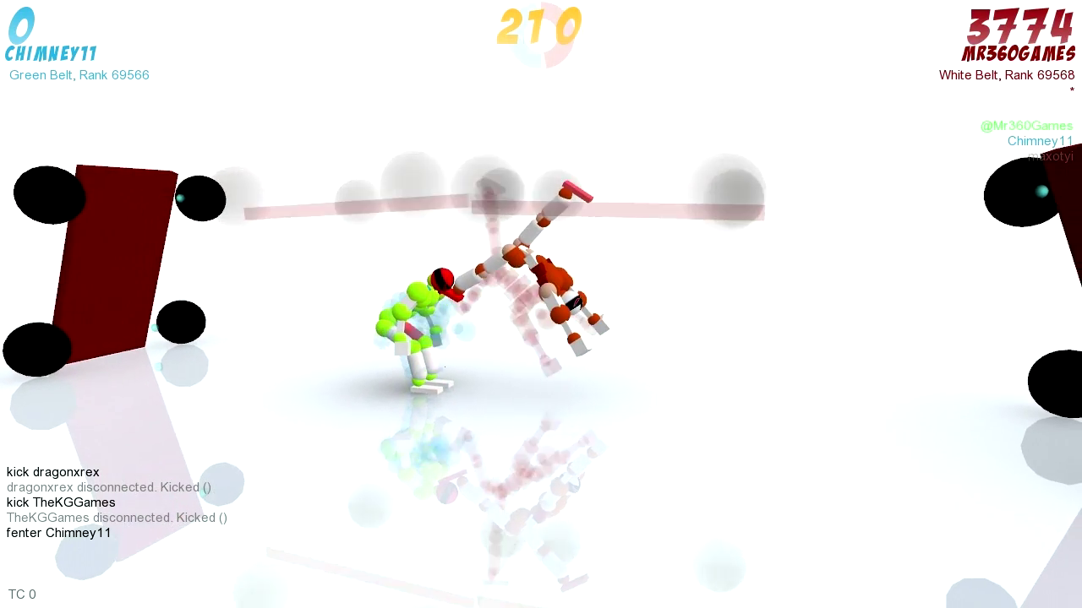
Change red's left elbow, contract the right knee and tweak another joint
{"action": "left_click", "coordinate": [564, 334]}
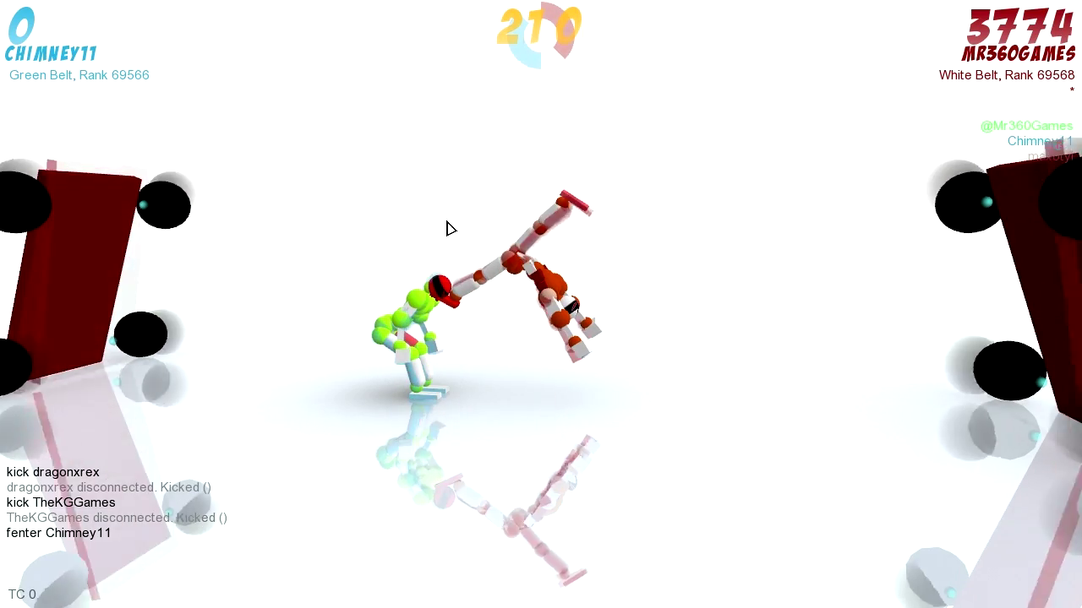
{"action": "left_click", "coordinate": [540, 230]}
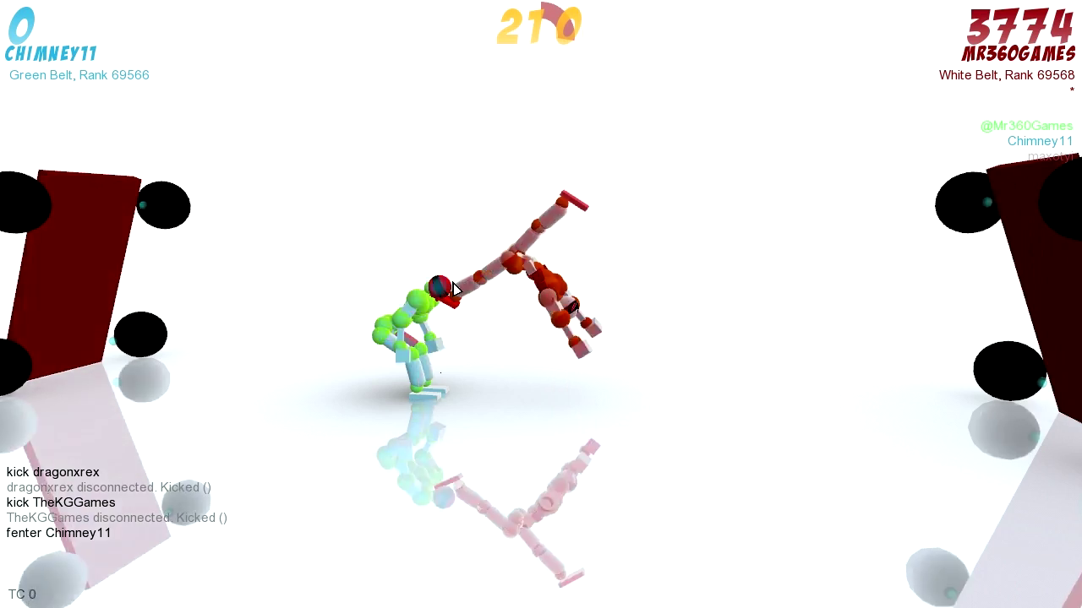
{"action": "left_click_drag", "start_coordinate": [540, 245], "coordinate": [549, 333]}
{"action": "left_click", "coordinate": [551, 318]}
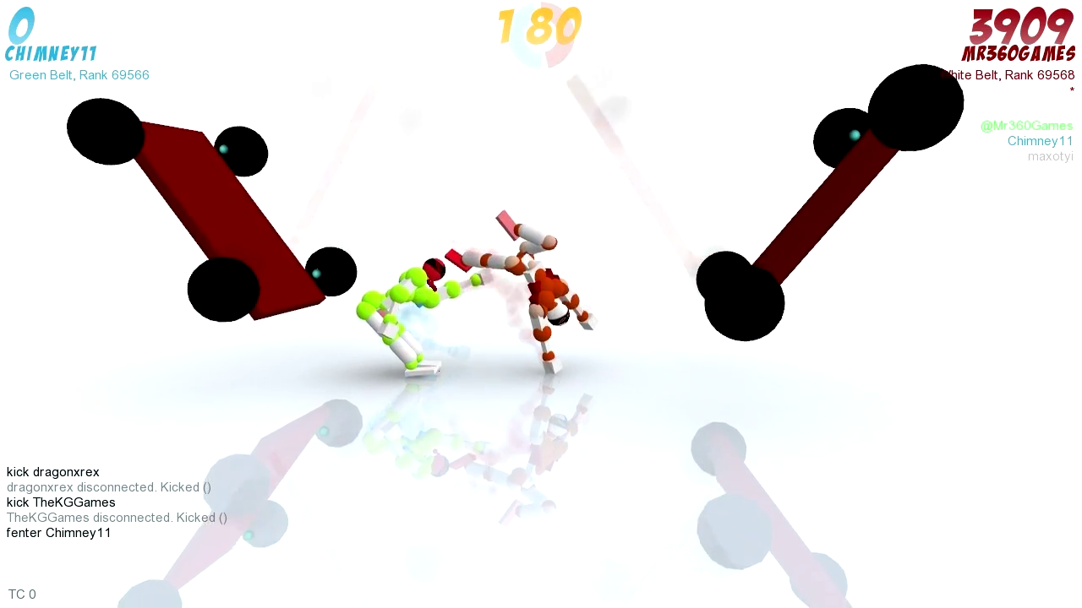
{"action": "key", "text": "d"}
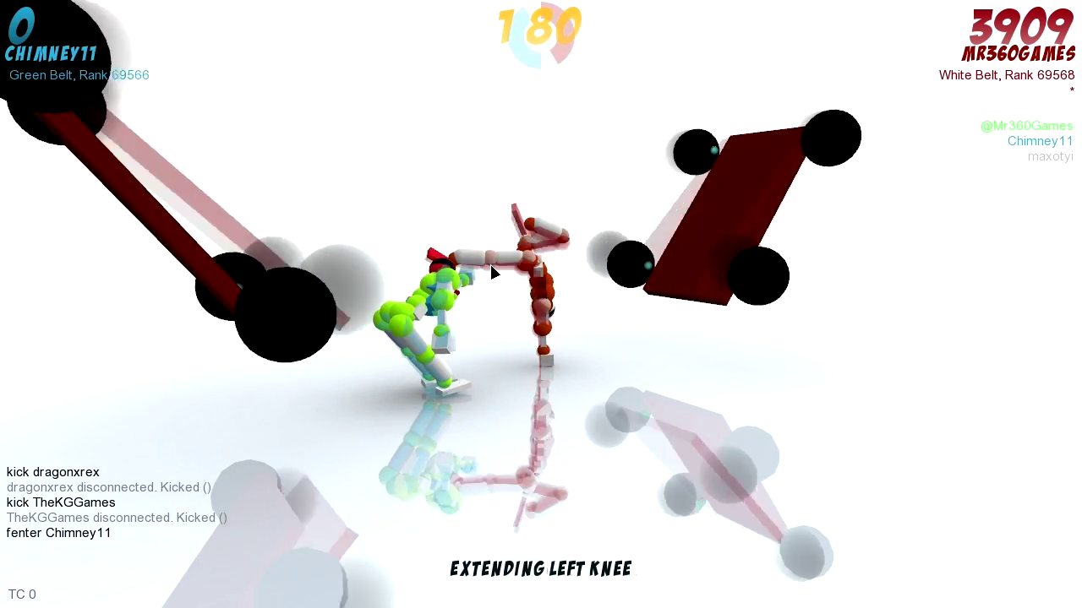
{"action": "left_click", "coordinate": [494, 272]}
Cycle red's left elbow back to holding
{"action": "key", "text": "d"}
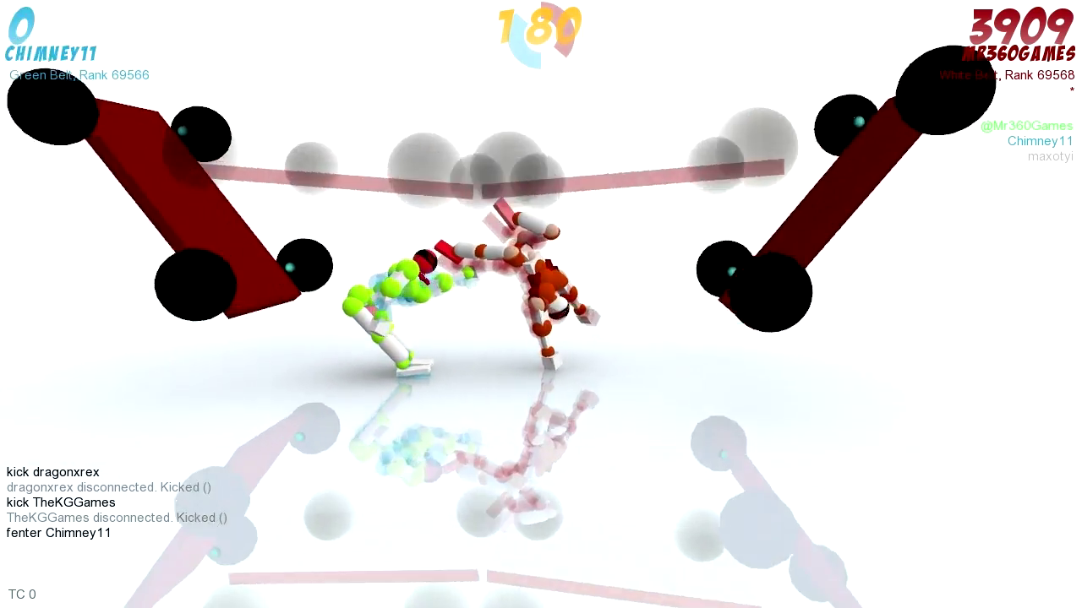
{"action": "scroll", "coordinate": [541, 305], "scroll_direction": "up", "scroll_amount": 3}
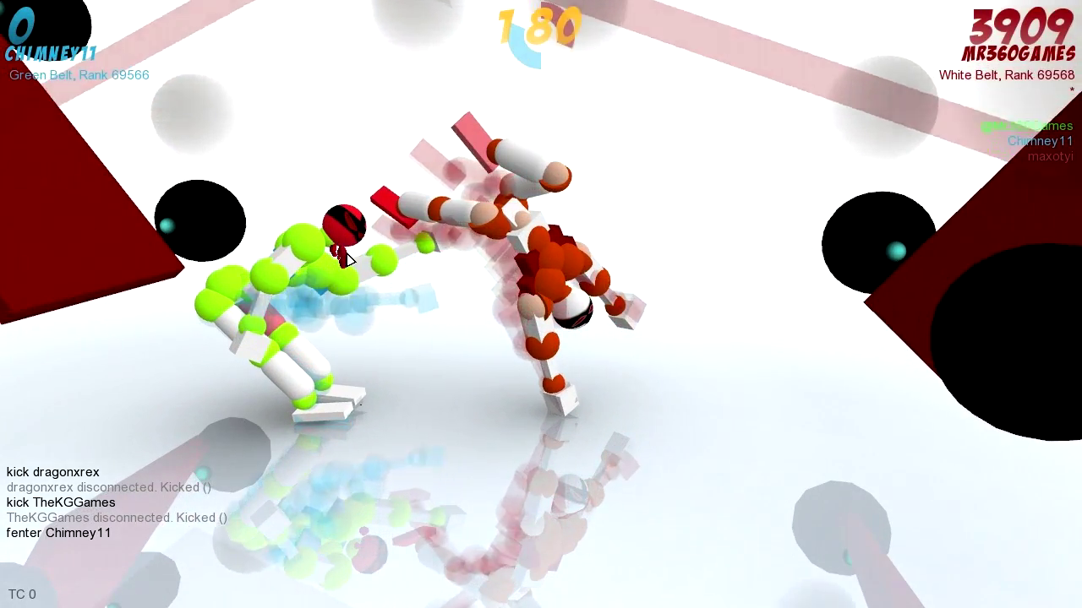
{"action": "key", "text": "d"}
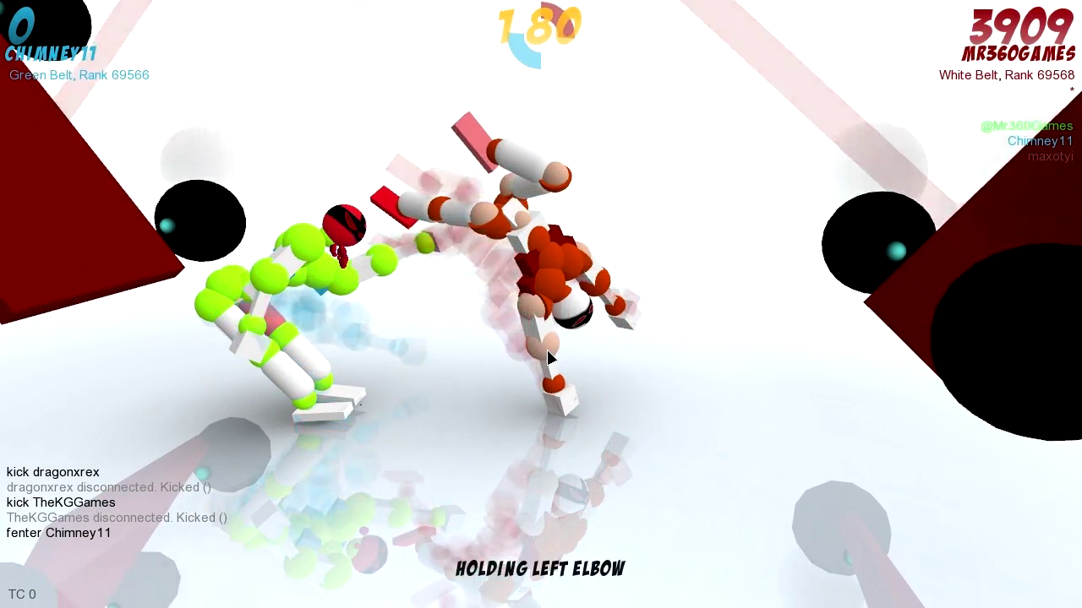
{"action": "left_click", "coordinate": [547, 350]}
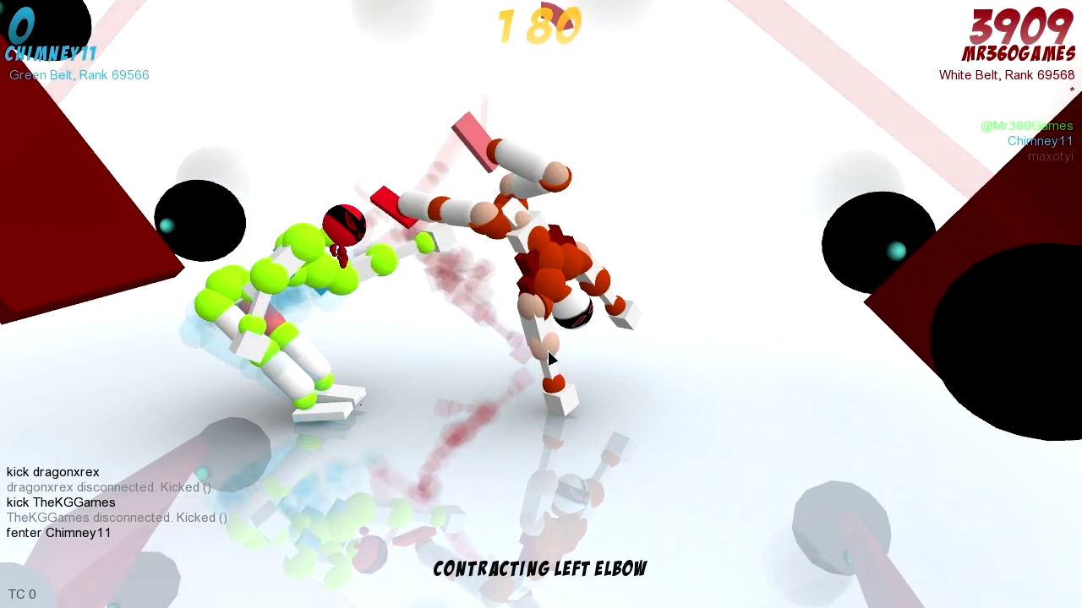
{"action": "left_click", "coordinate": [547, 351]}
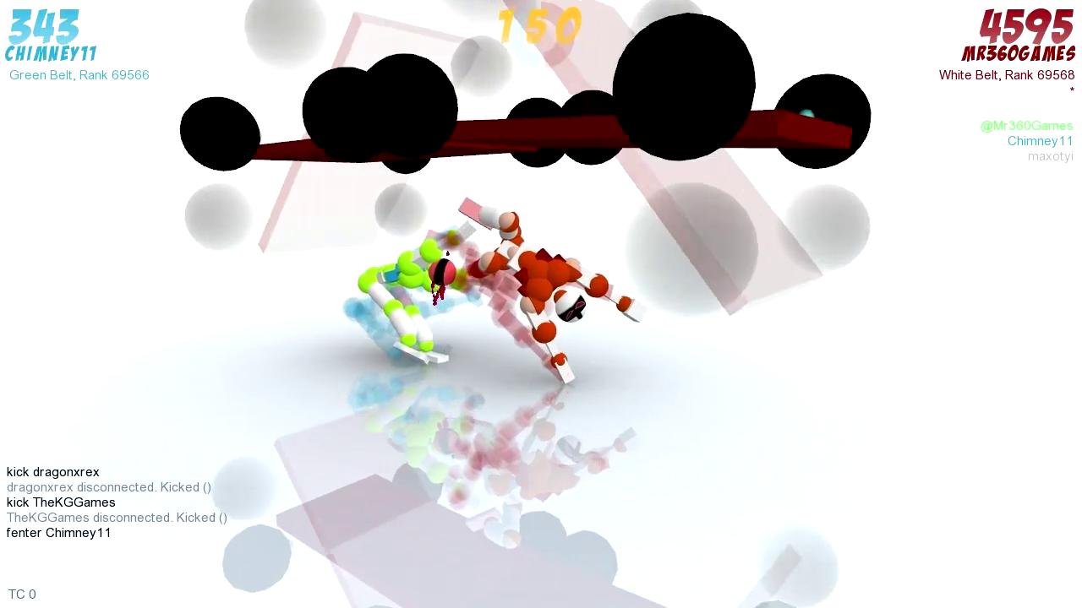
Adjust left pecs, contract the right hip, extend the right knee, and commit
{"action": "left_click", "coordinate": [541, 270]}
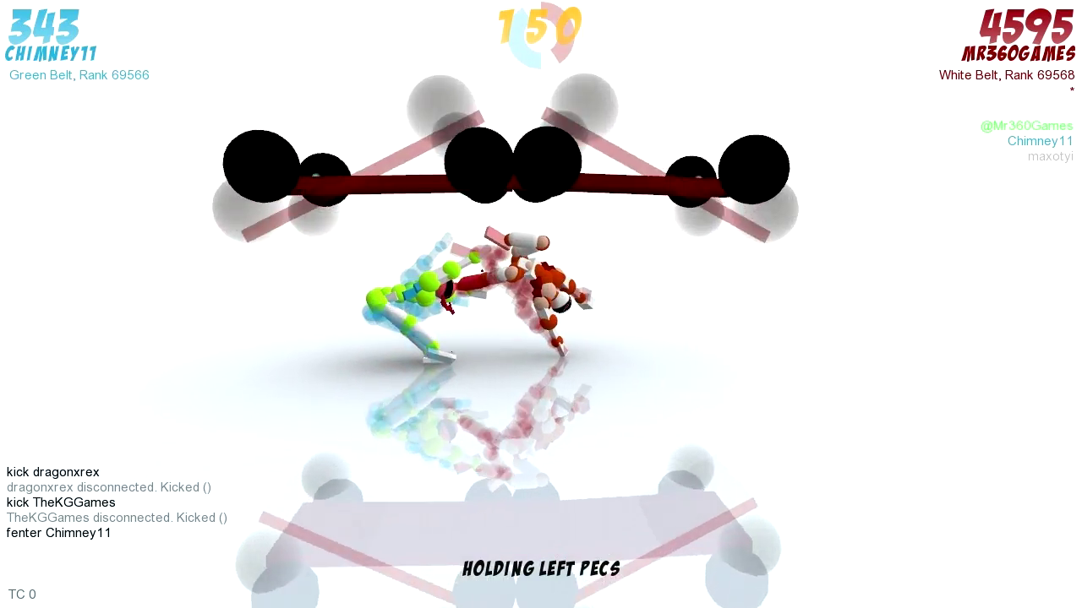
{"action": "left_click", "coordinate": [523, 227]}
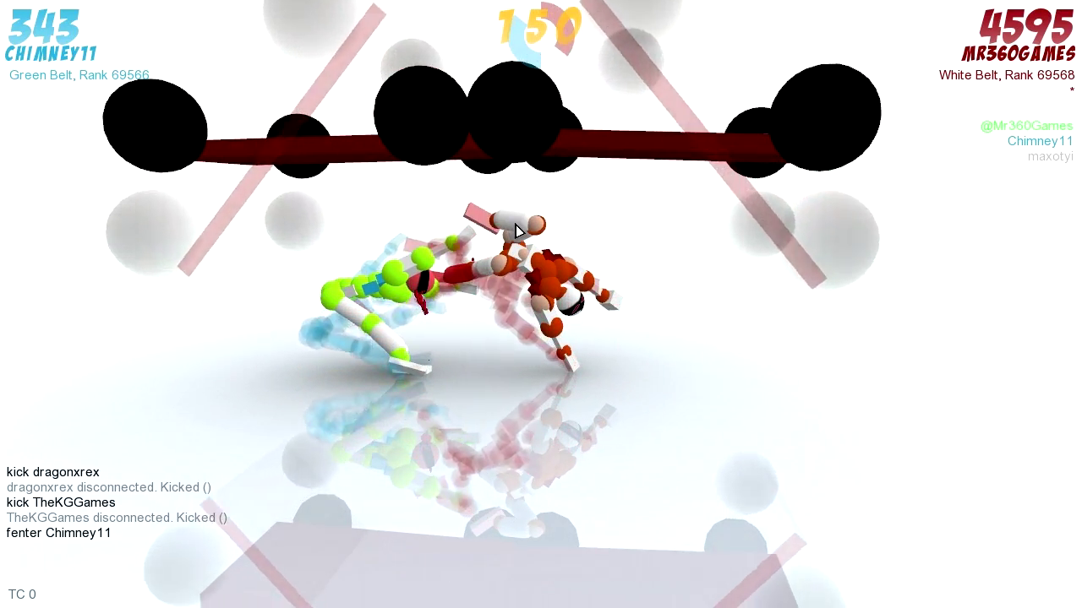
{"action": "left_click", "coordinate": [537, 221]}
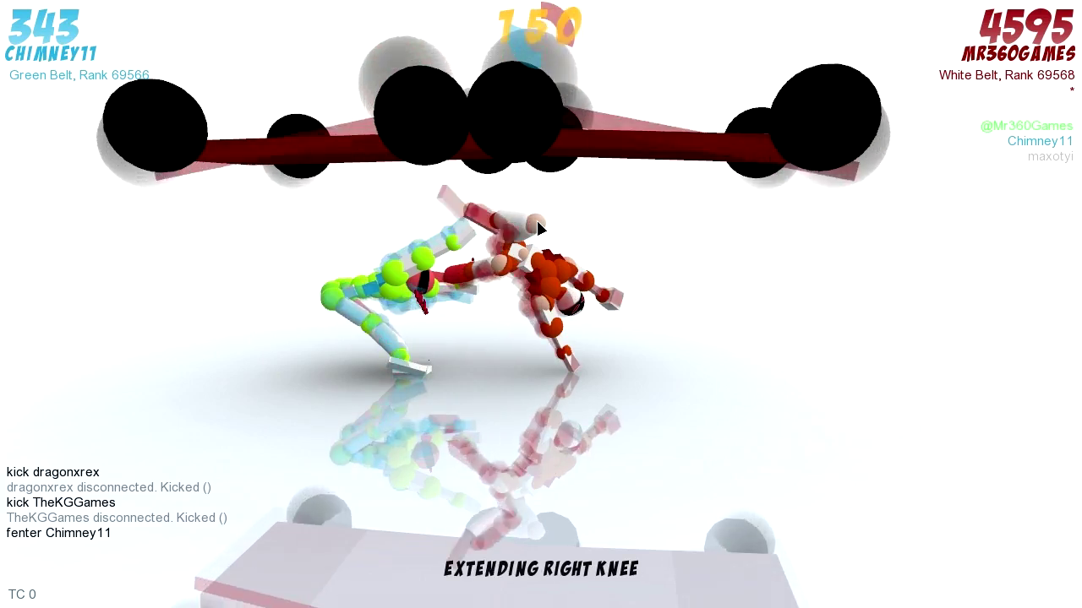
{"action": "key", "text": "space"}
Switch the left hip to contracting, raise the left shoulder, and play the turn
{"action": "left_click", "coordinate": [486, 285]}
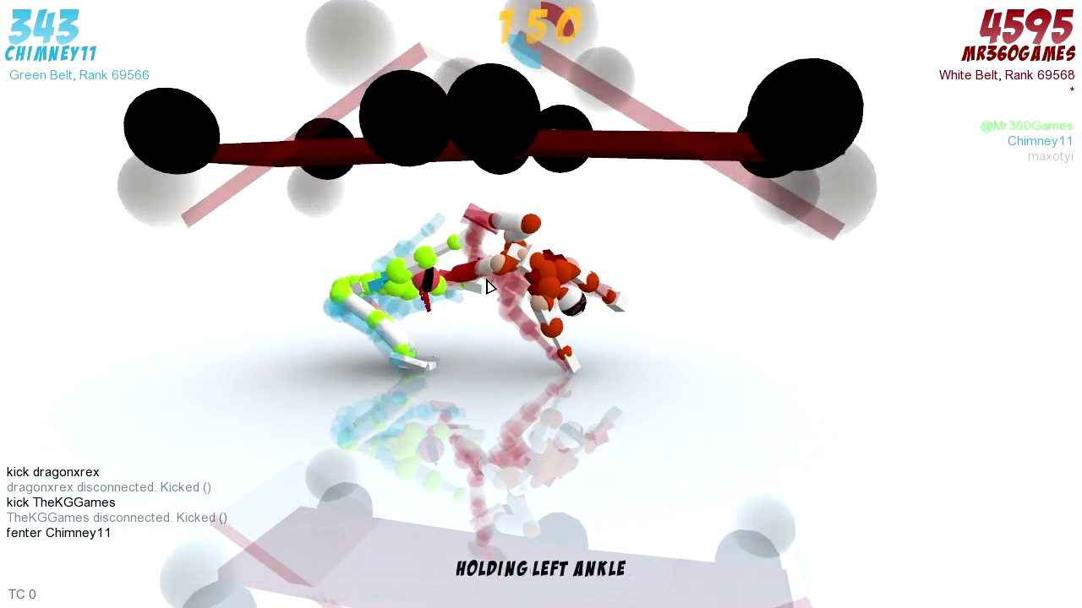
{"action": "left_click", "coordinate": [503, 268]}
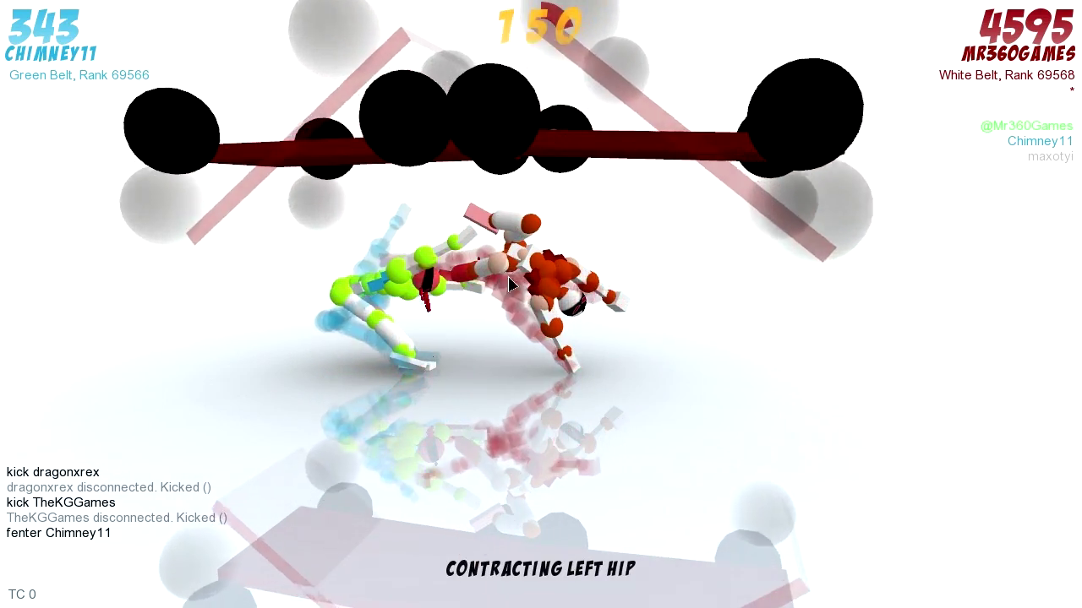
{"action": "left_click", "coordinate": [508, 285]}
{"action": "key", "text": "space"}
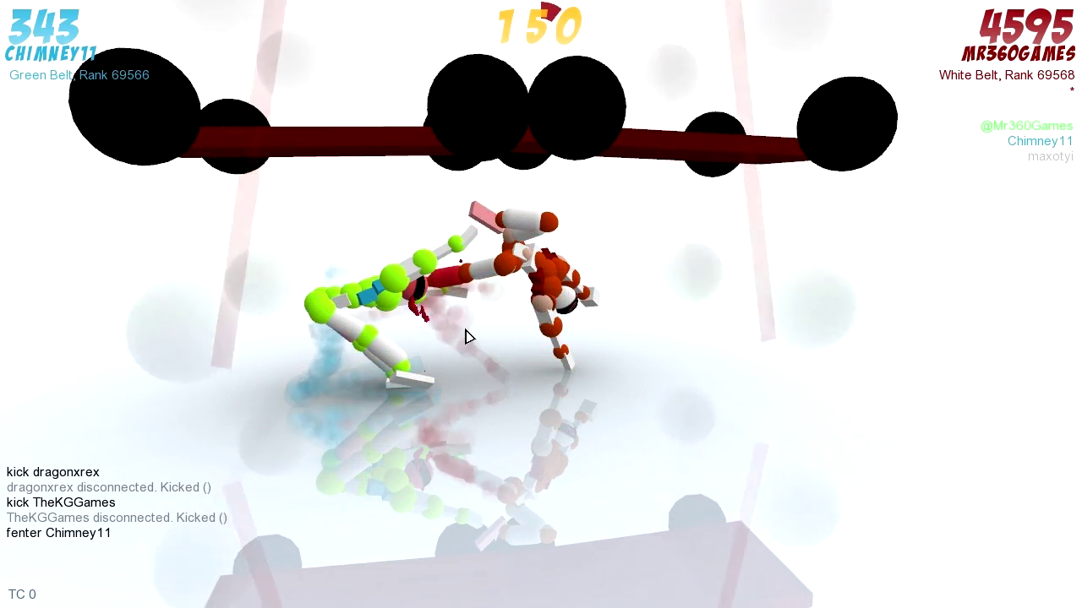
Adjust the left elbow, advance the turn, then set left pecs to relax
{"action": "left_click_drag", "start_coordinate": [413, 325], "coordinate": [616, 381]}
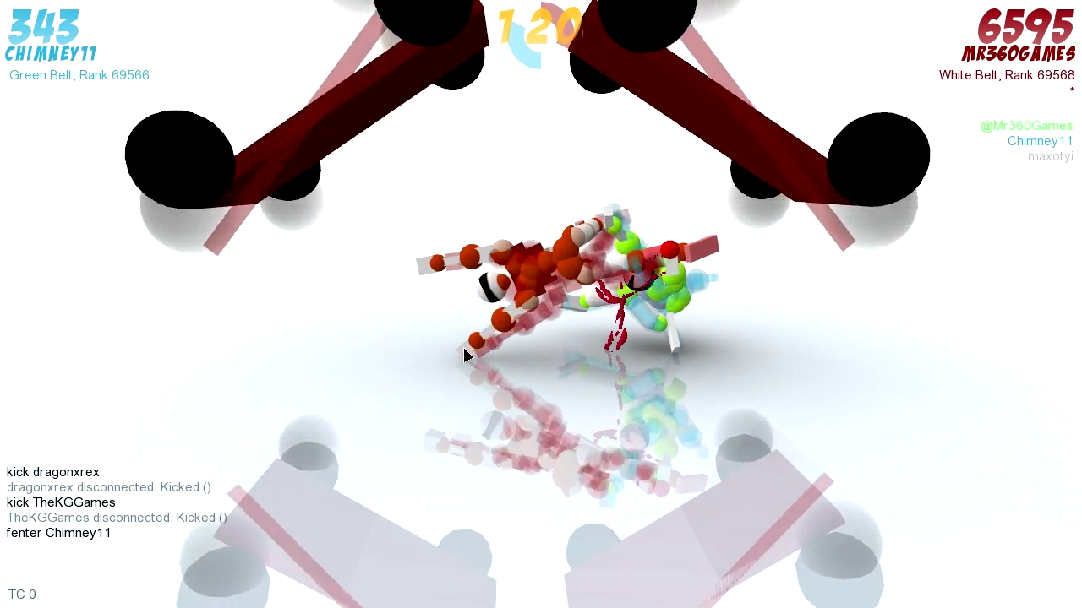
{"action": "left_click", "coordinate": [507, 331]}
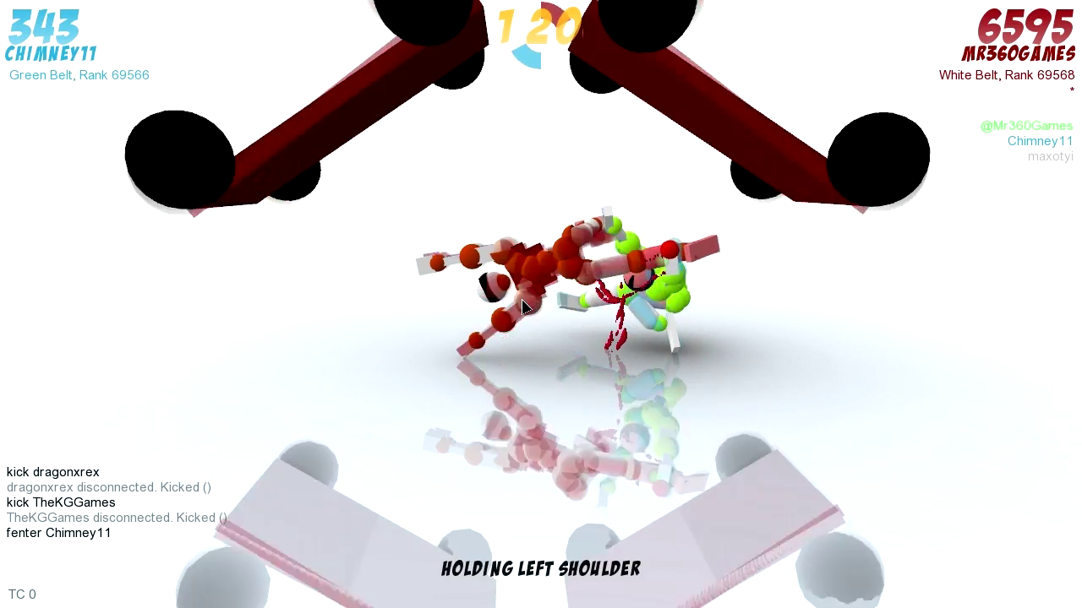
{"action": "key", "text": "space"}
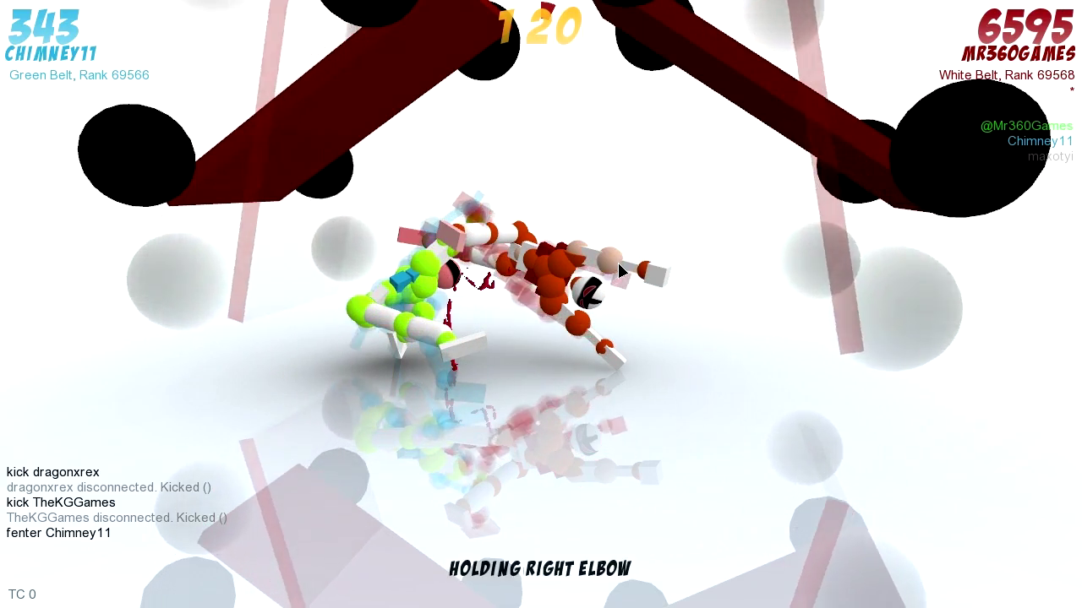
{"action": "left_click", "coordinate": [551, 296]}
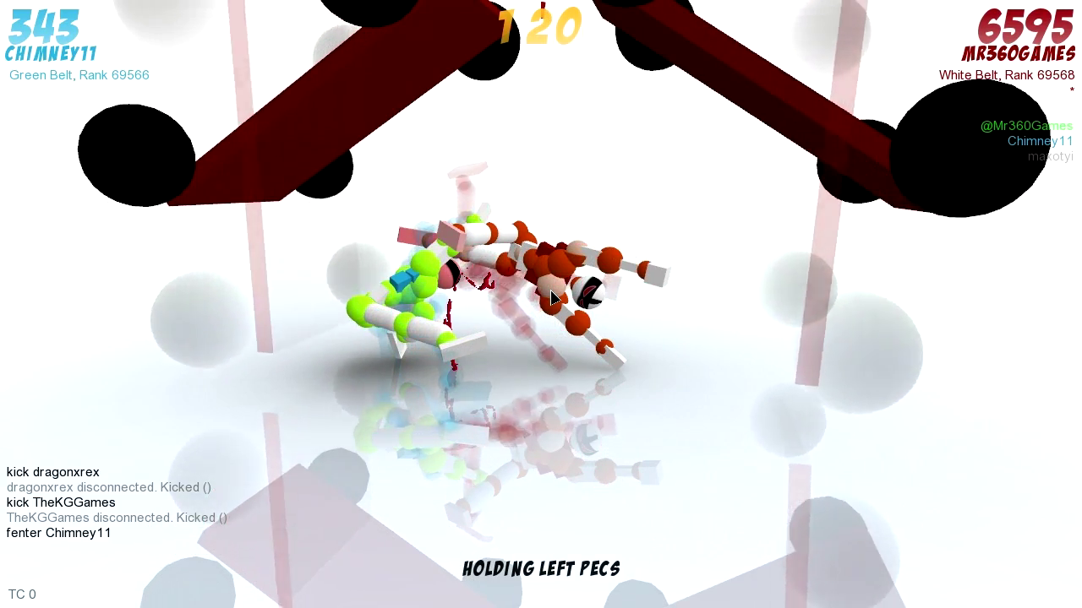
{"action": "left_click", "coordinate": [551, 295]}
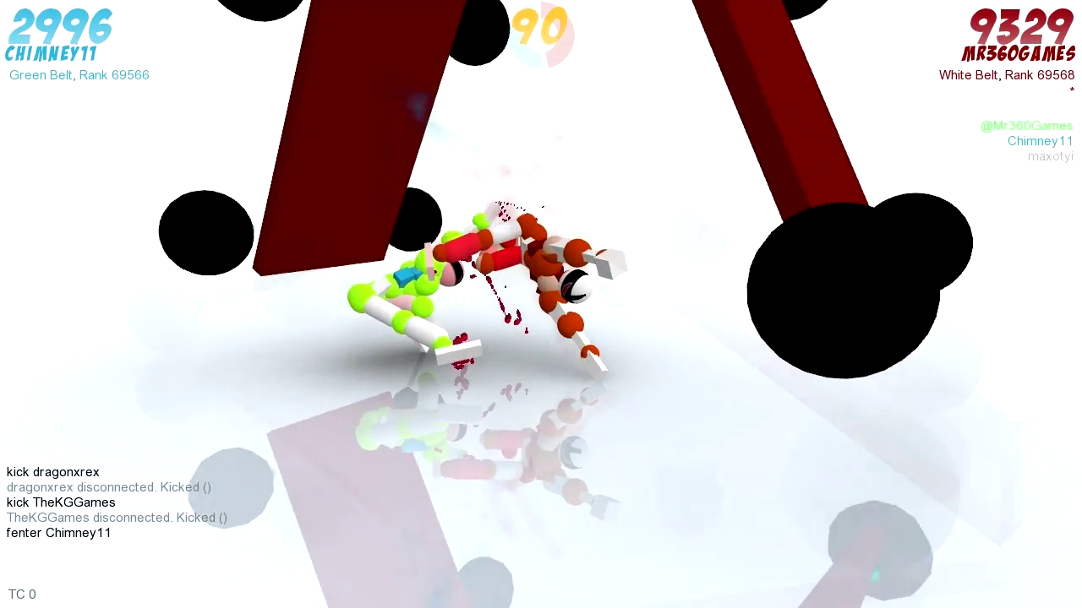
Hold the left knee, extend the right knee and run the turn
{"action": "left_click", "coordinate": [485, 276]}
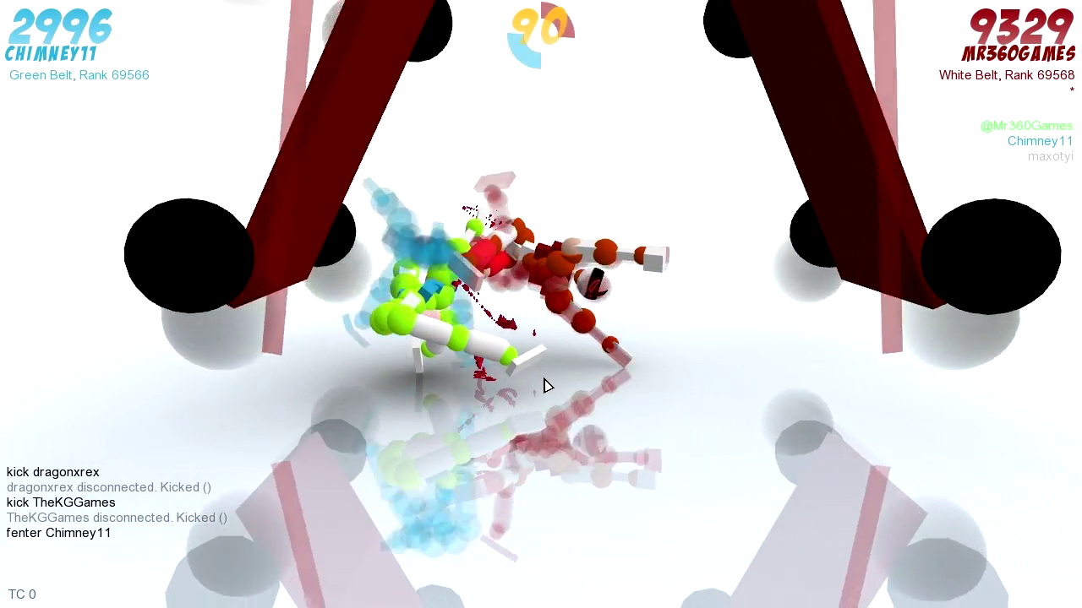
{"action": "left_click_drag", "start_coordinate": [545, 386], "coordinate": [484, 279]}
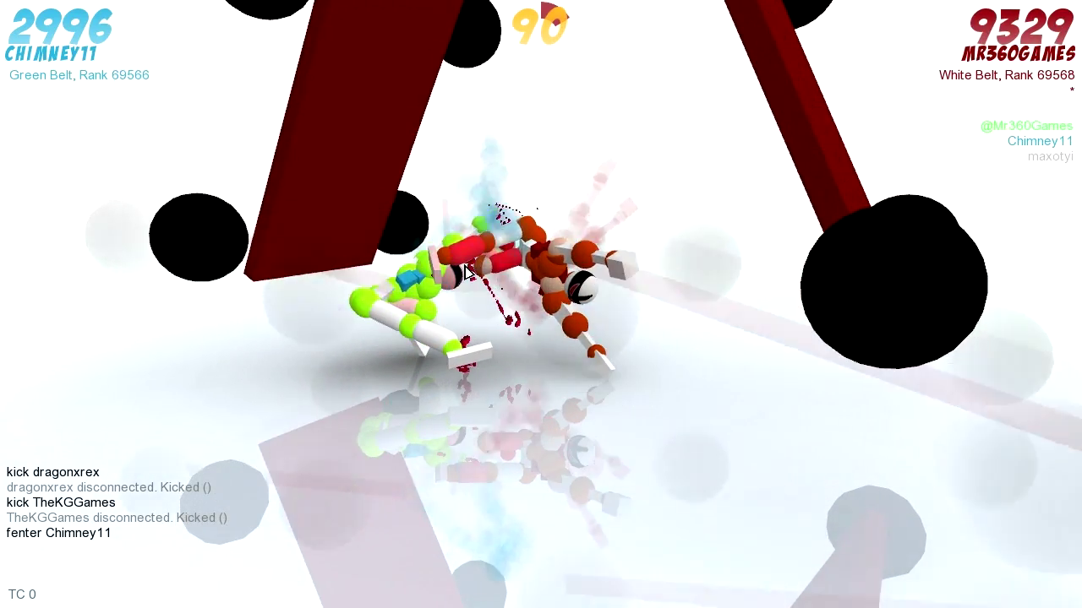
{"action": "left_click", "coordinate": [486, 247]}
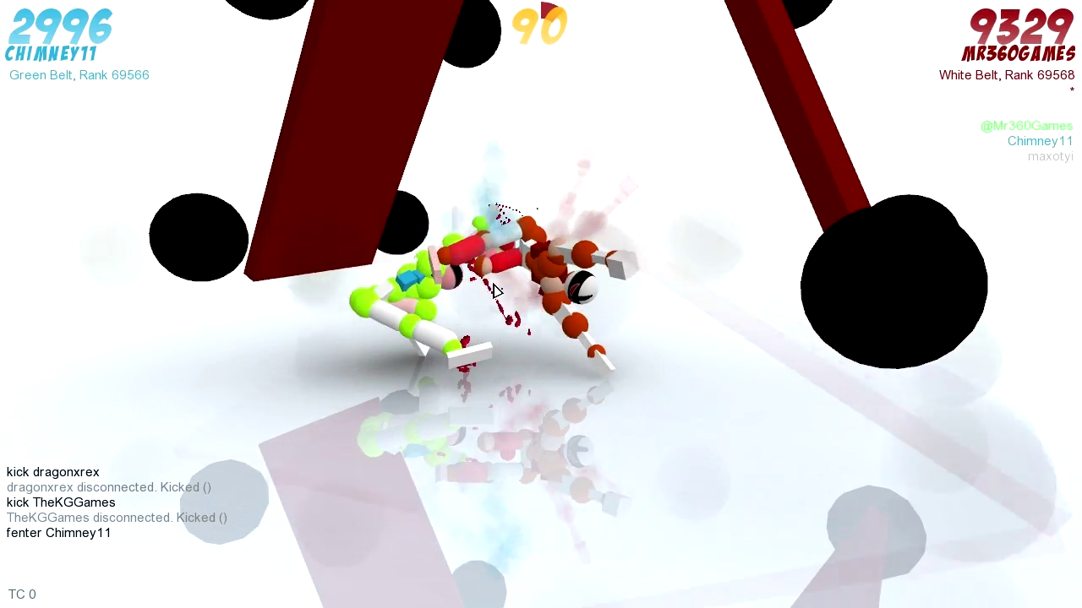
{"action": "left_click_drag", "start_coordinate": [591, 296], "coordinate": [1045, 337]}
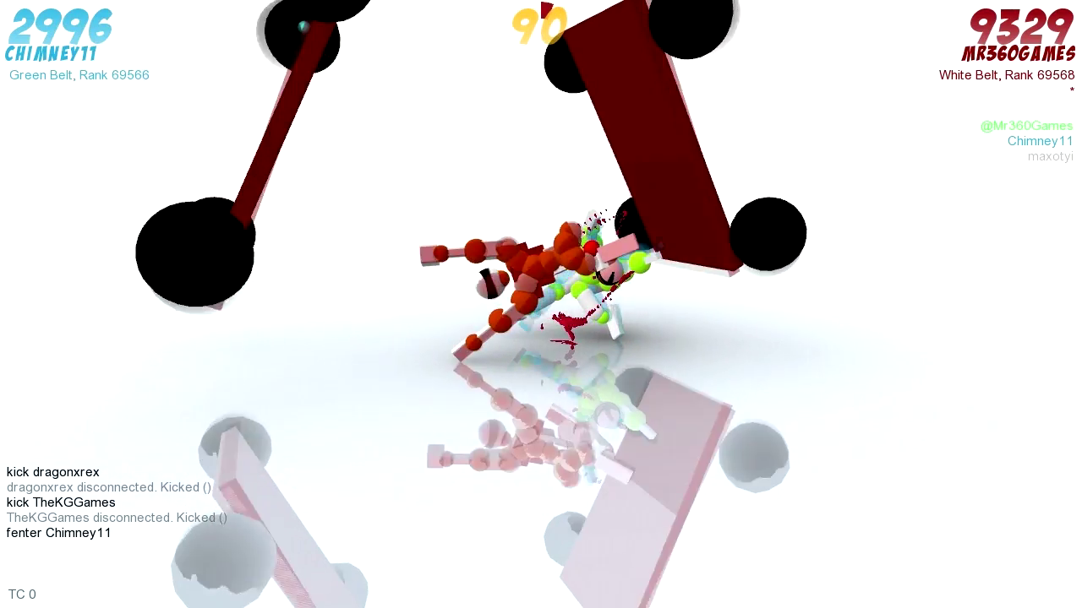
{"action": "key", "text": "space"}
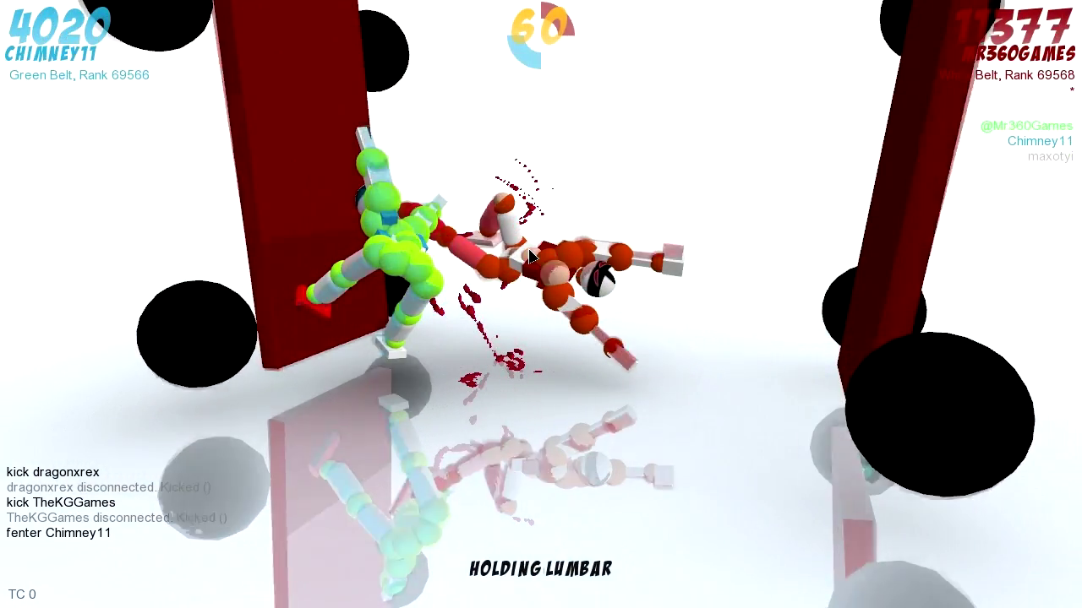
Change the abs state and contract the right knee as the match finishes
{"action": "left_click", "coordinate": [554, 256]}
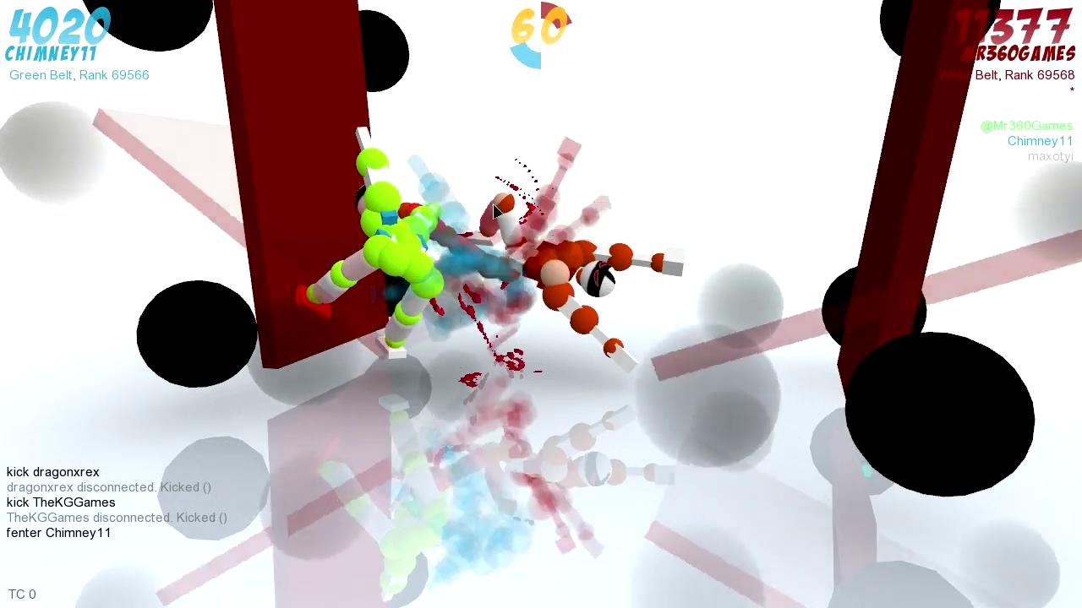
{"action": "left_click", "coordinate": [503, 203]}
{"action": "scroll", "coordinate": [504, 197], "scroll_direction": "down", "scroll_amount": 1}
{"action": "scroll", "coordinate": [504, 198], "scroll_direction": "down", "scroll_amount": 1}
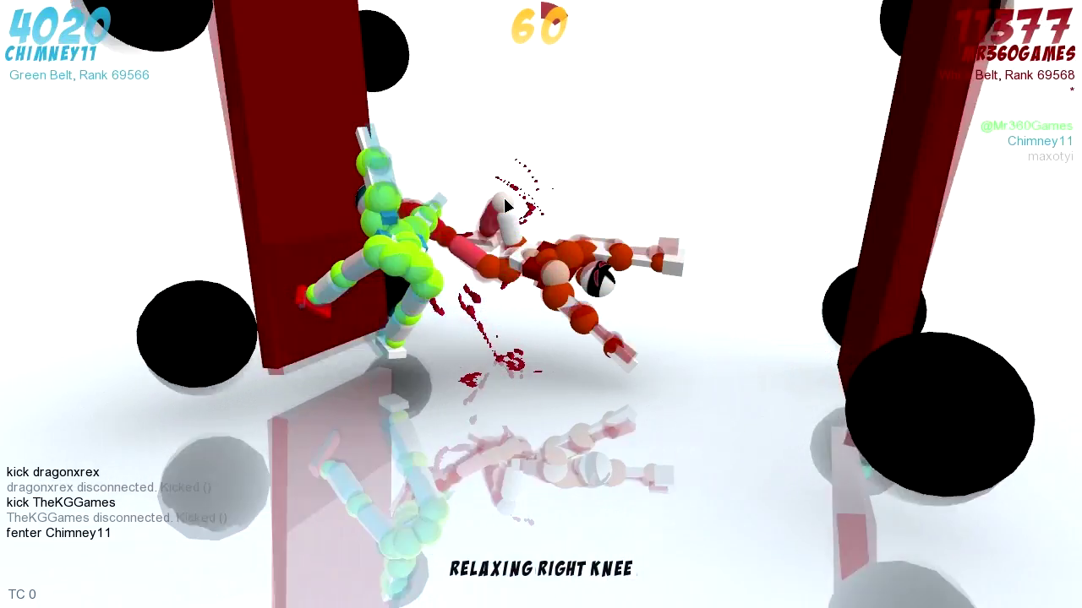
{"action": "scroll", "coordinate": [503, 195], "scroll_direction": "down", "scroll_amount": 1}
{"action": "scroll", "coordinate": [503, 196], "scroll_direction": "down", "scroll_amount": 1}
{"action": "scroll", "coordinate": [504, 198], "scroll_direction": "down", "scroll_amount": 1}
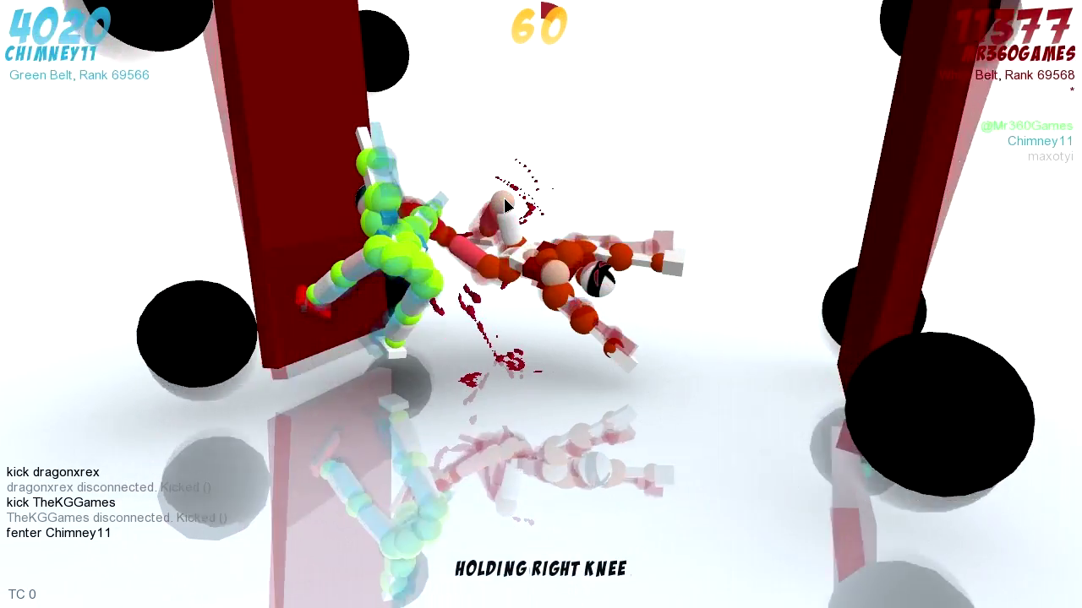
{"action": "scroll", "coordinate": [504, 197], "scroll_direction": "down", "scroll_amount": 1}
{"action": "scroll", "coordinate": [502, 195], "scroll_direction": "down", "scroll_amount": 1}
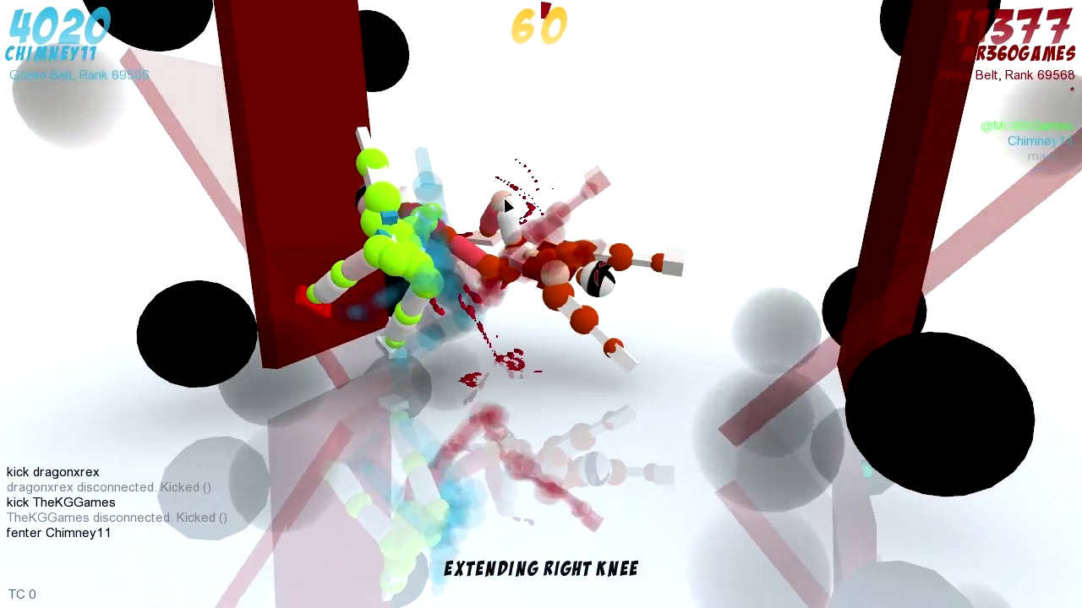
{"action": "scroll", "coordinate": [569, 249], "scroll_direction": "down", "scroll_amount": 1}
{"action": "scroll", "coordinate": [570, 249], "scroll_direction": "down", "scroll_amount": 1}
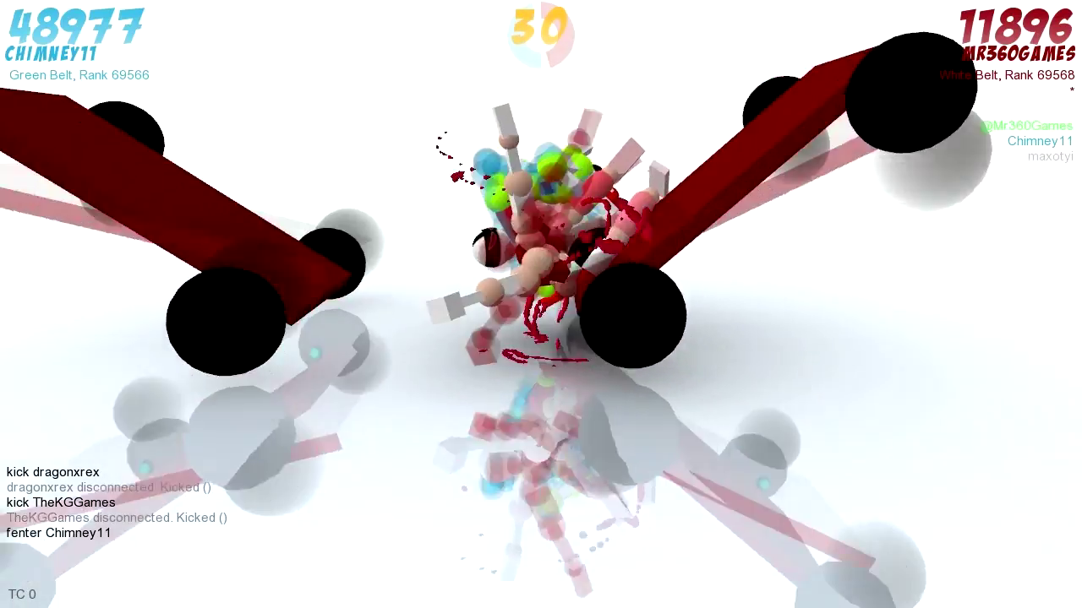
{"action": "left_click_drag", "start_coordinate": [809, 338], "coordinate": [592, 338]}
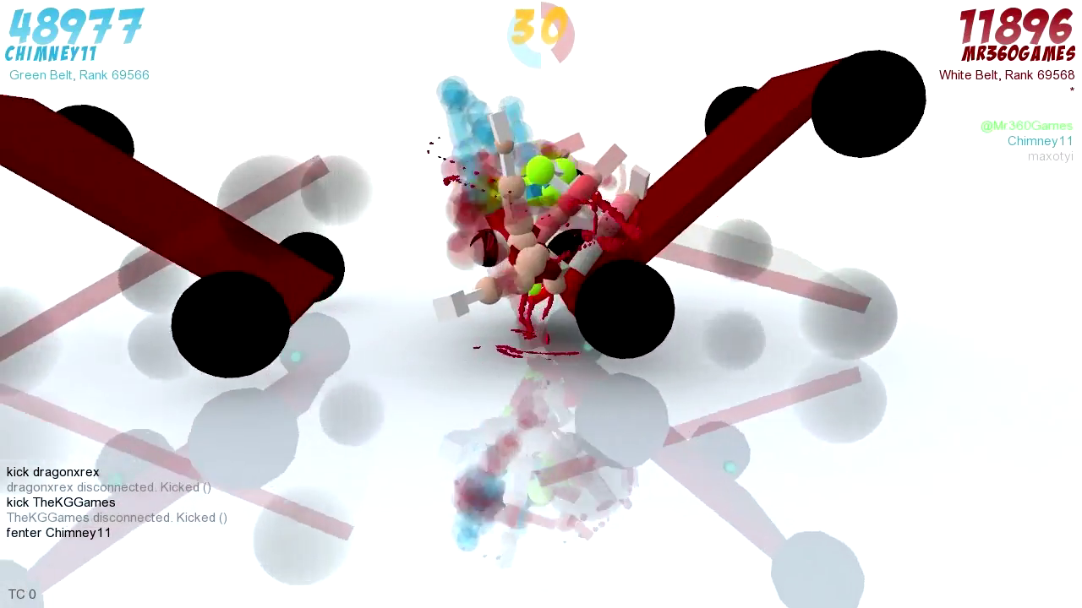
{"action": "left_click_drag", "start_coordinate": [760, 338], "coordinate": [507, 338]}
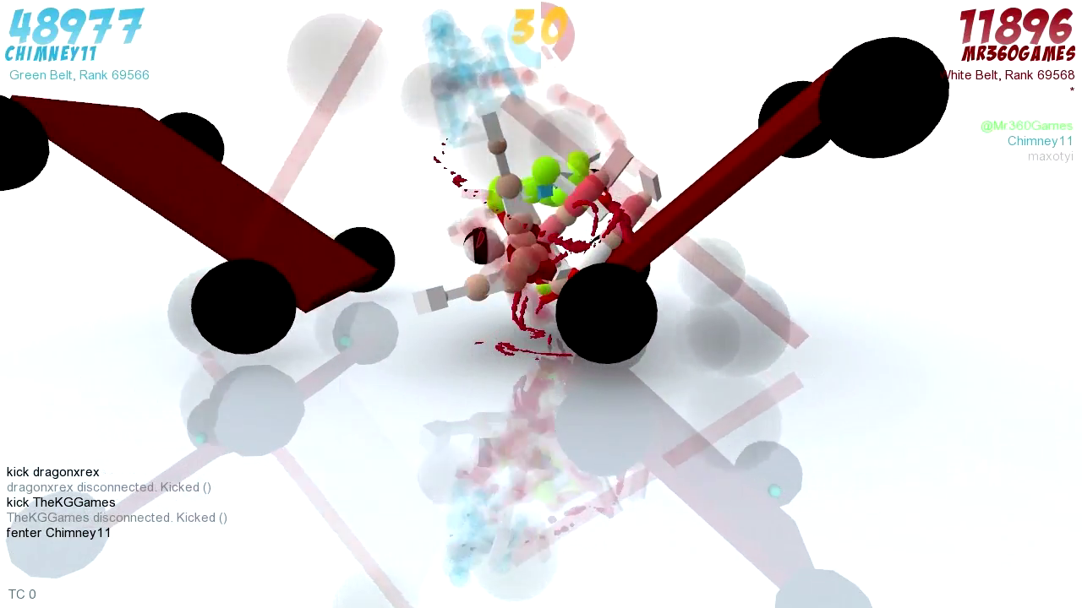
{"action": "left_click_drag", "start_coordinate": [676, 339], "coordinate": [507, 338]}
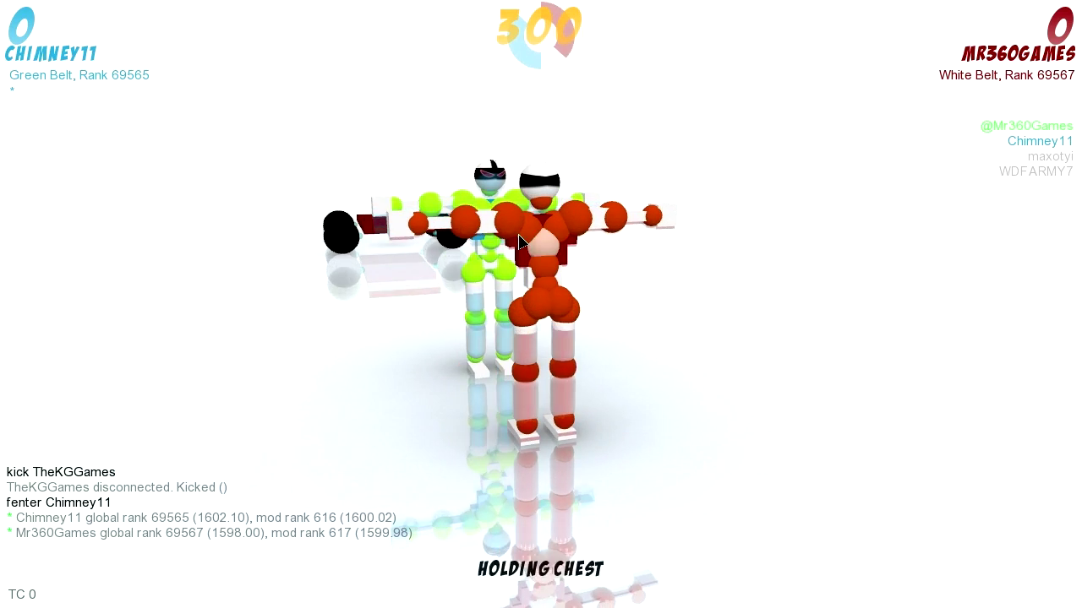
Extend red's left knee, contract the right knee, and play two turns
{"action": "left_click", "coordinate": [523, 377]}
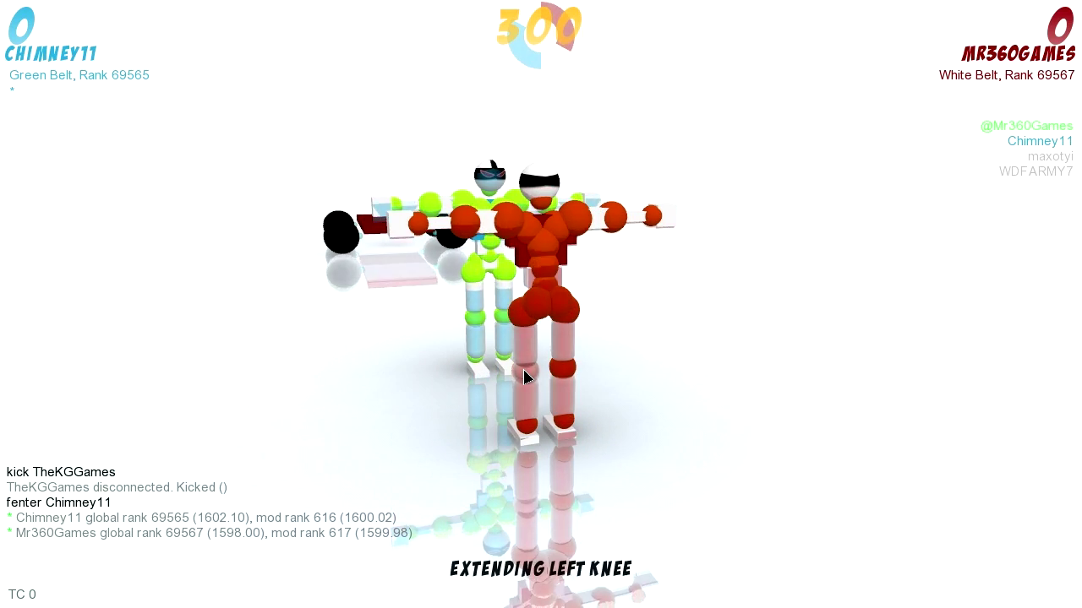
{"action": "left_click", "coordinate": [573, 364]}
{"action": "key", "text": "space"}
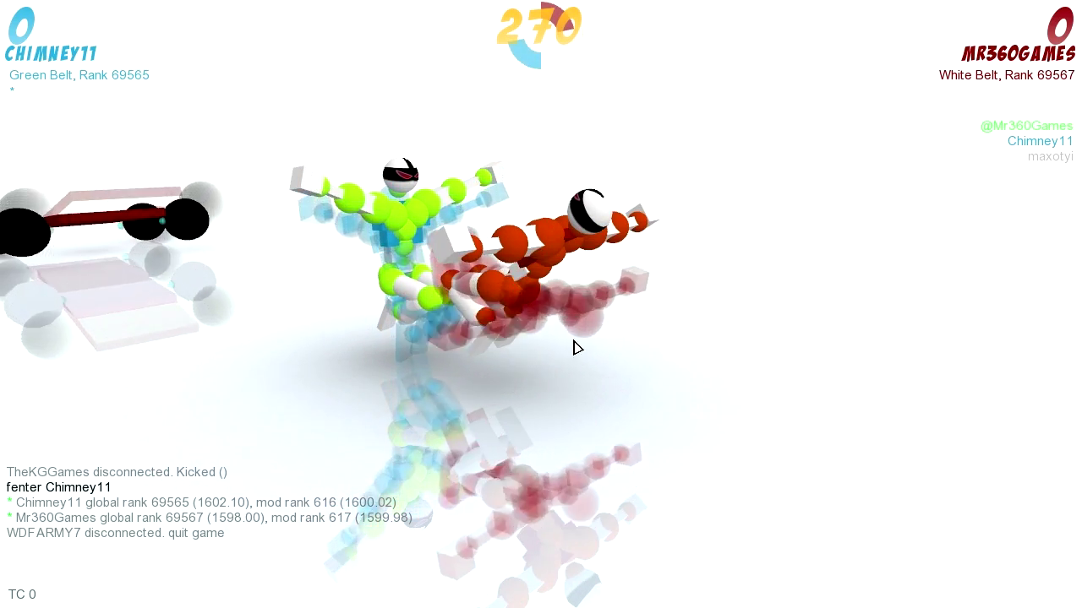
{"action": "left_click_drag", "start_coordinate": [573, 348], "coordinate": [471, 311]}
{"action": "left_click", "coordinate": [436, 292]}
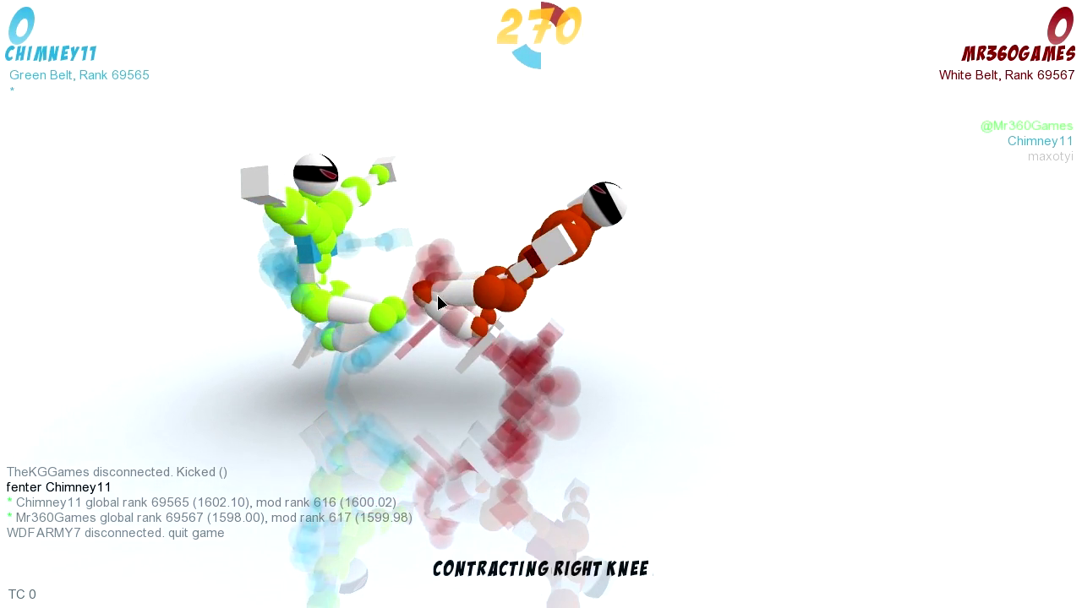
{"action": "key", "text": "space"}
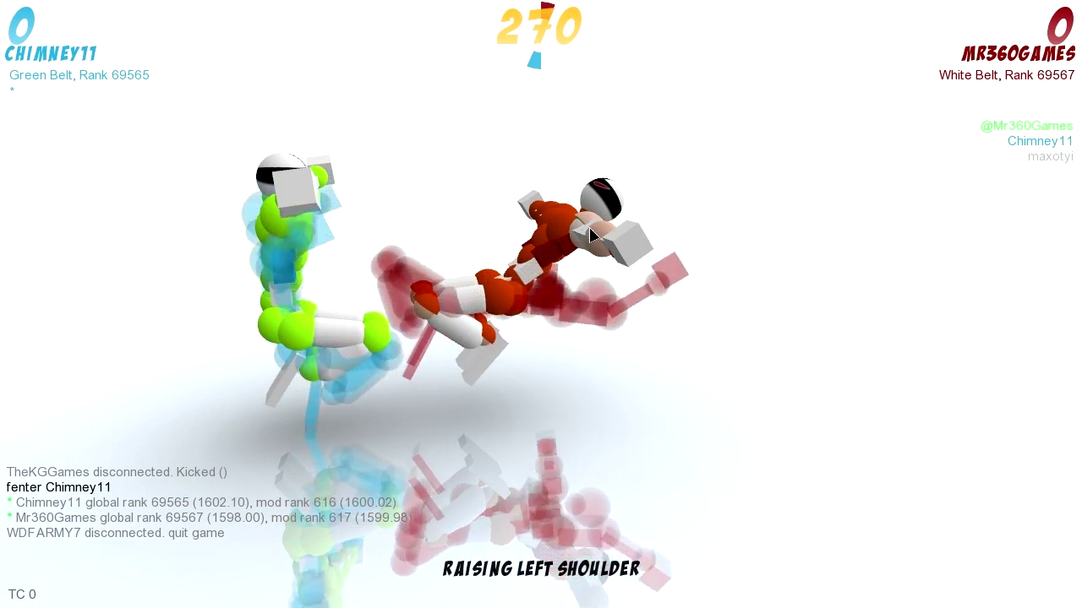
Set the left elbow to relax and advance the turn
{"action": "left_click", "coordinate": [596, 232]}
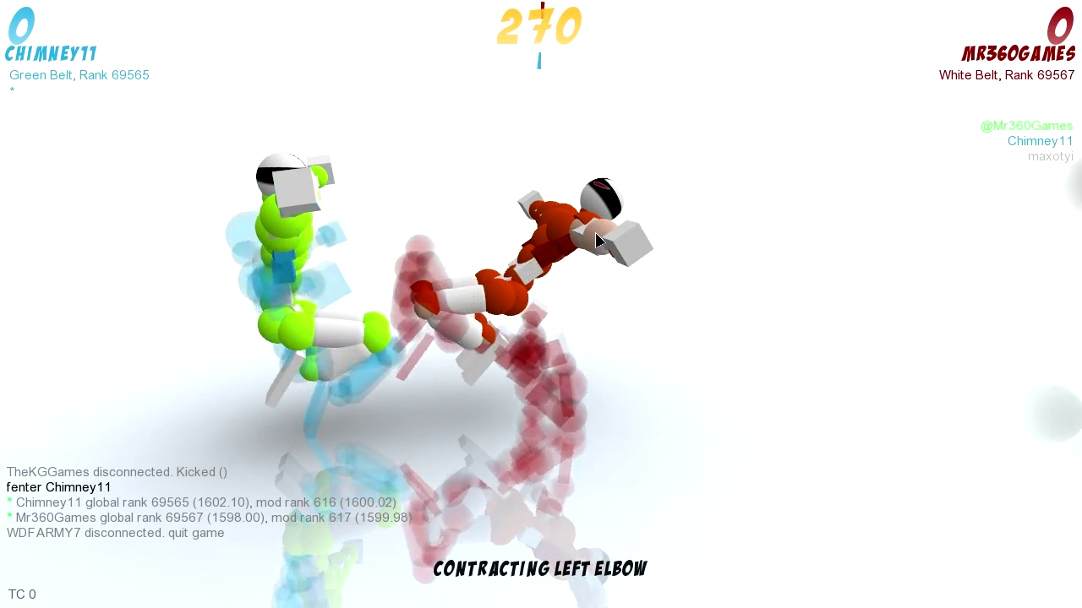
{"action": "left_click", "coordinate": [596, 239]}
{"action": "key", "text": "space"}
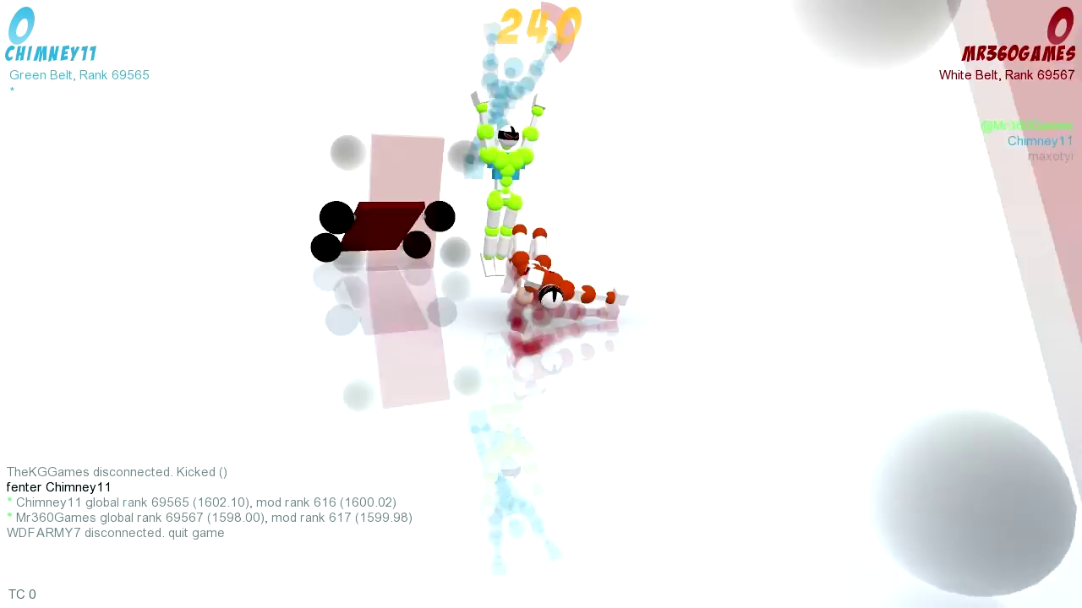
{"action": "scroll", "coordinate": [549, 295], "scroll_direction": "up", "scroll_amount": 5}
Relax the left elbow and left pecs, then extend the left pecs and elbow
{"action": "left_click", "coordinate": [602, 289]}
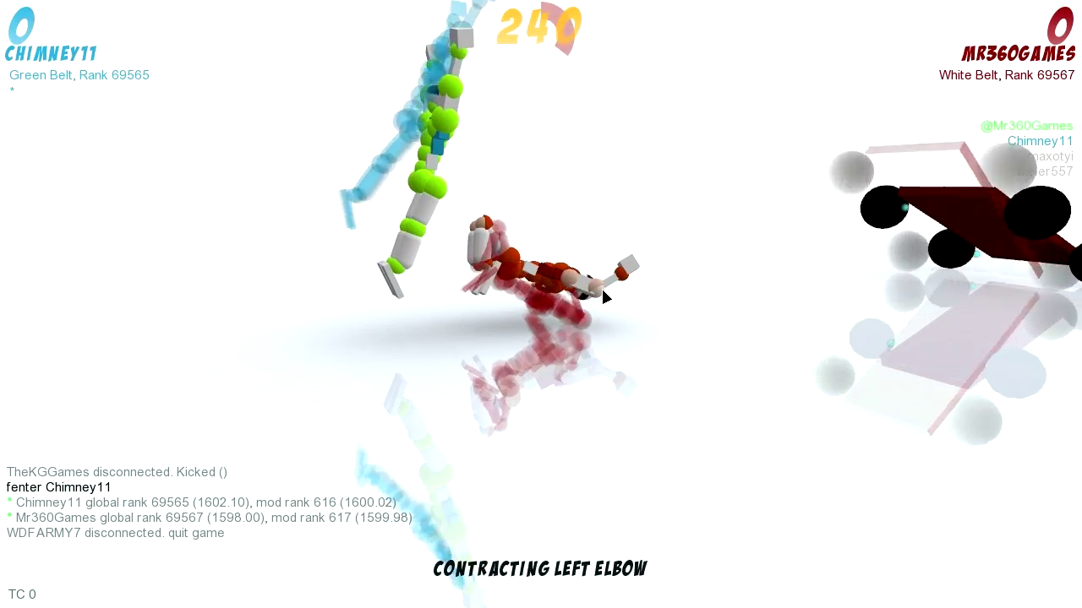
{"action": "left_click", "coordinate": [602, 289]}
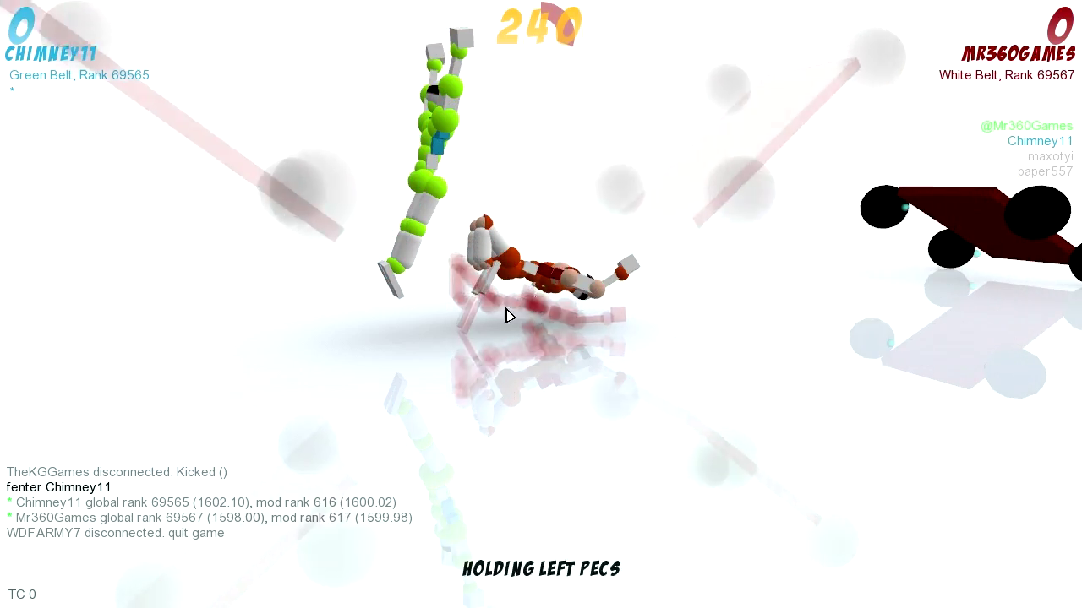
{"action": "scroll", "coordinate": [515, 313], "scroll_direction": "up", "scroll_amount": 8}
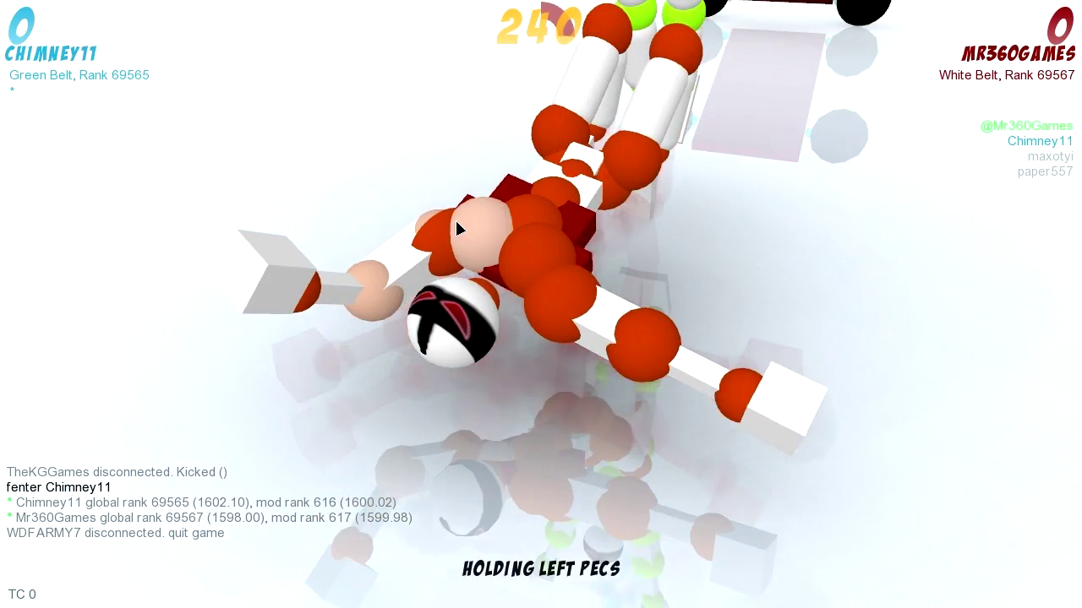
{"action": "left_click", "coordinate": [460, 219]}
{"action": "left_click", "coordinate": [460, 219]}
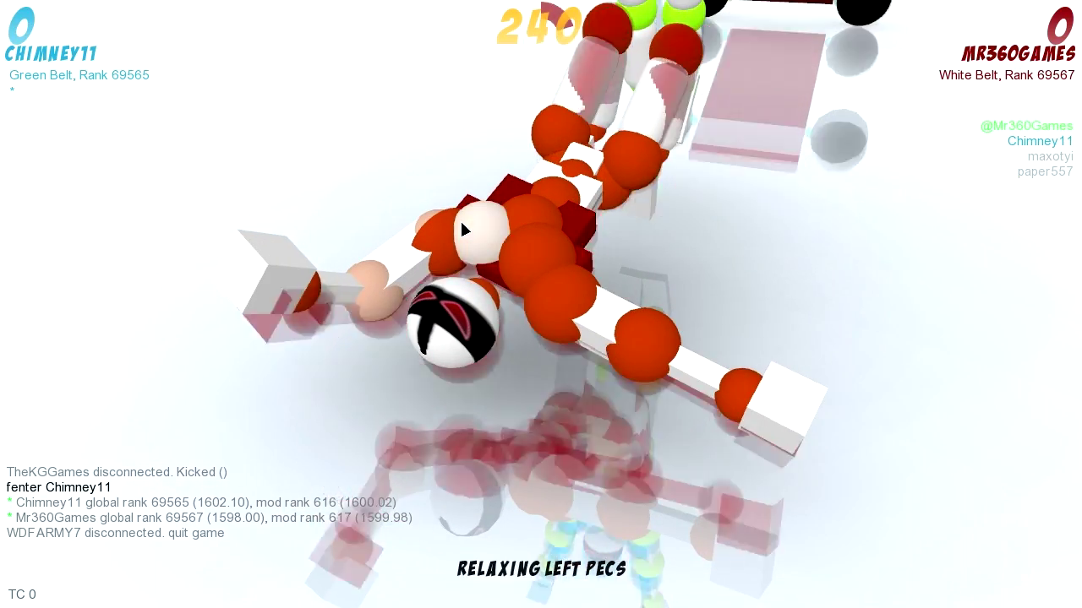
{"action": "left_click", "coordinate": [355, 298]}
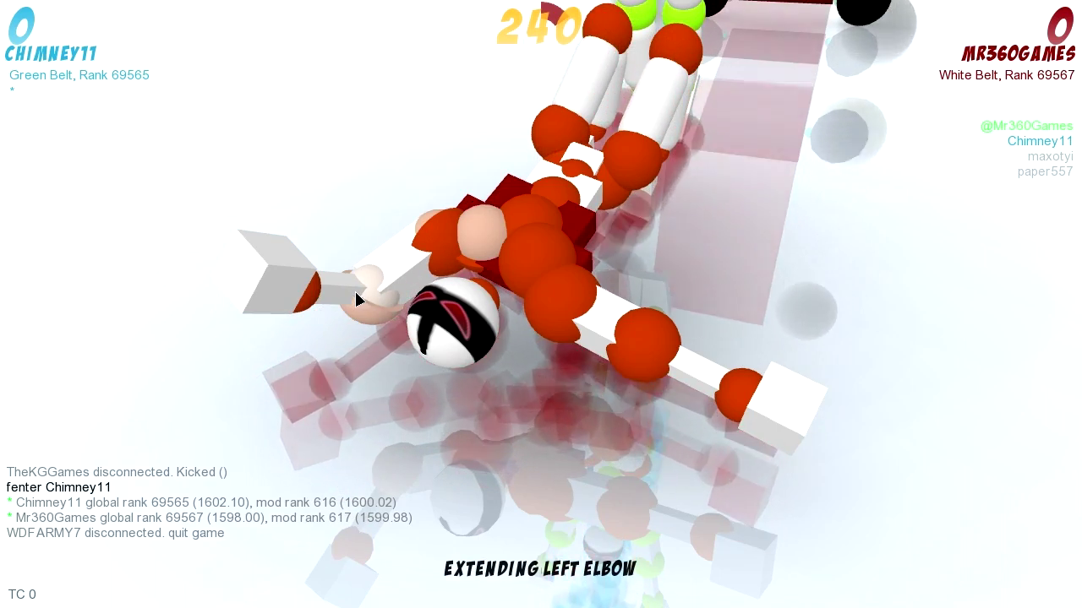
Raise the right shoulder, relax the right elbow and submit the turn
{"action": "left_click", "coordinate": [568, 324]}
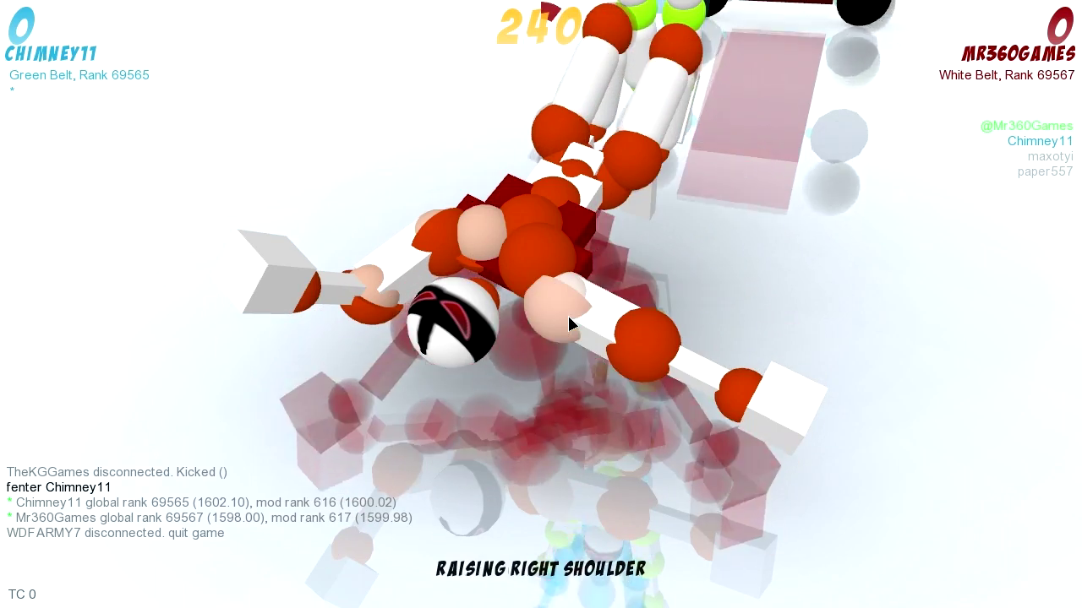
{"action": "left_click", "coordinate": [637, 362]}
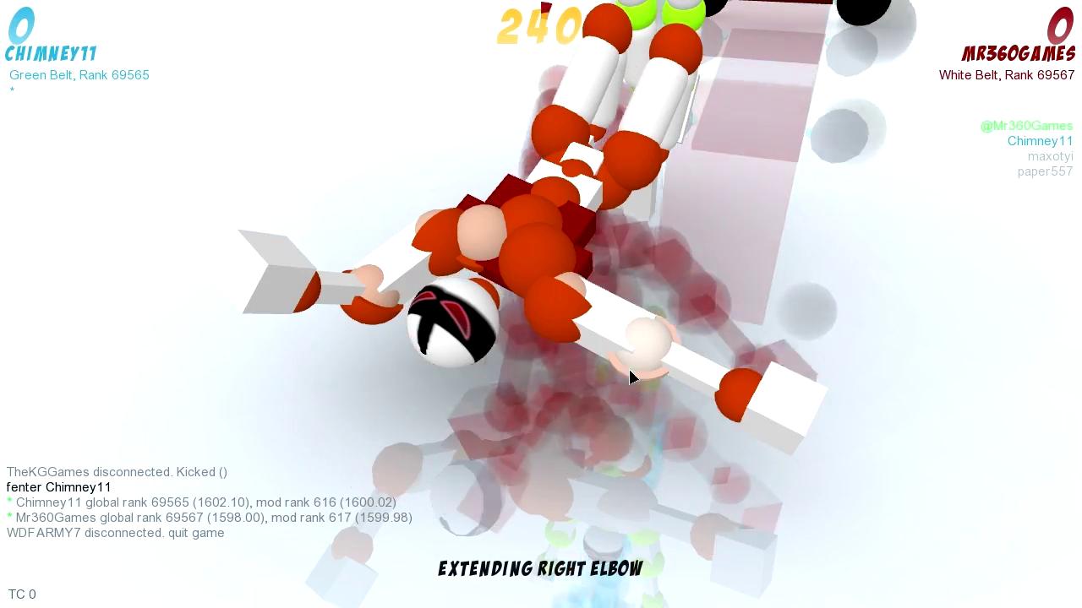
{"action": "mouse_move", "coordinate": [636, 361]}
{"action": "left_mouse_down"}
{"action": "mouse_move", "coordinate": [414, 243]}
{"action": "mouse_move", "coordinate": [437, 88]}
{"action": "left_mouse_up"}
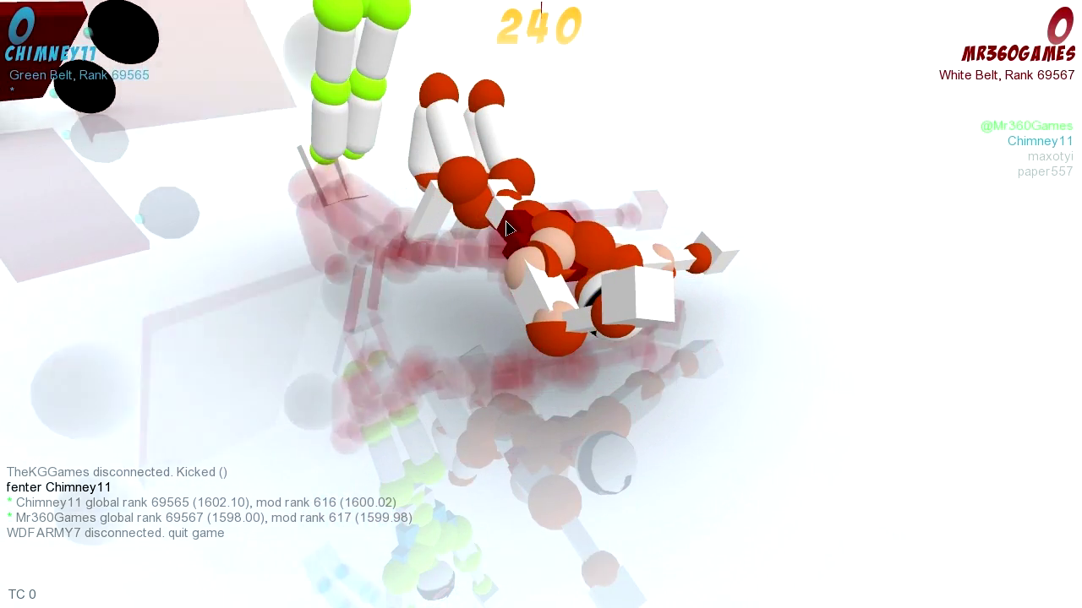
{"action": "key", "text": "space"}
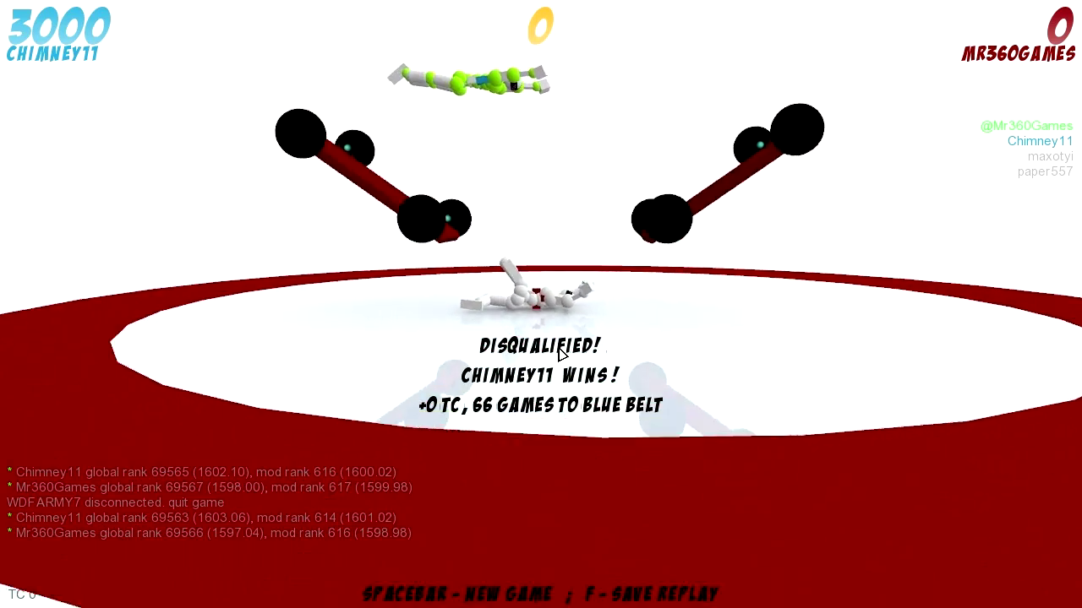
Start a fresh Mr360Games vs Chimney11 round from the end-of-match screen
{"action": "key", "text": "space"}
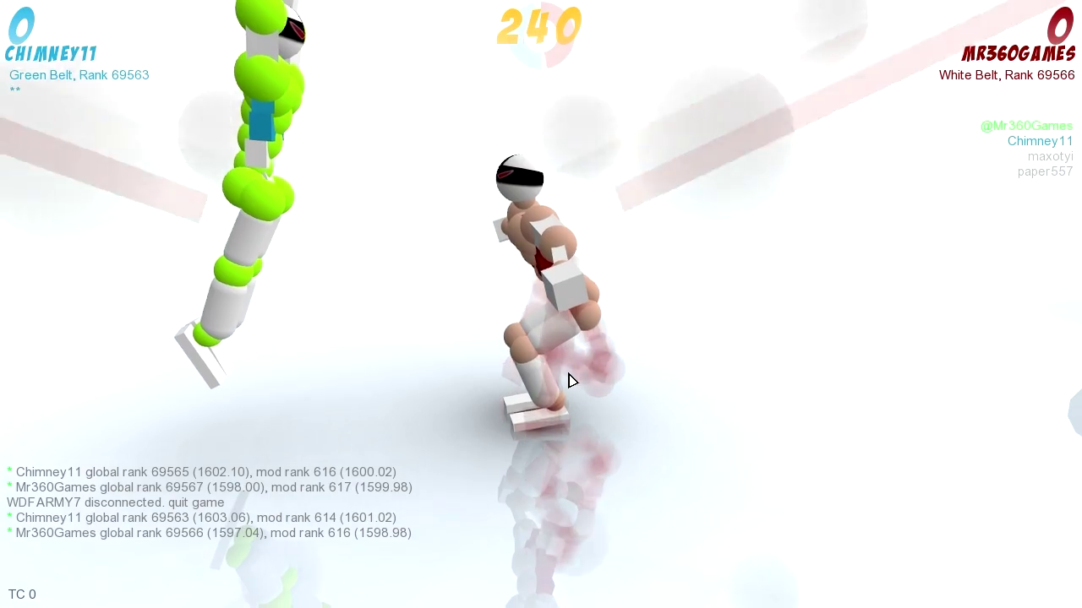
Extend both knees and cycle the left hip back to hold
{"action": "left_click", "coordinate": [526, 336]}
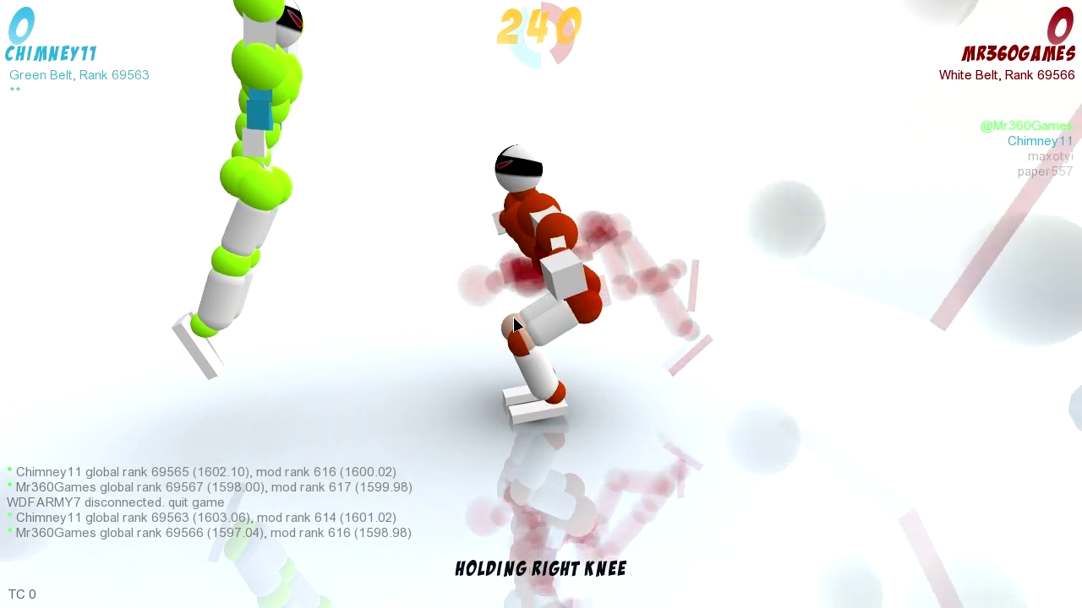
{"action": "left_click", "coordinate": [515, 325]}
{"action": "left_click", "coordinate": [593, 306]}
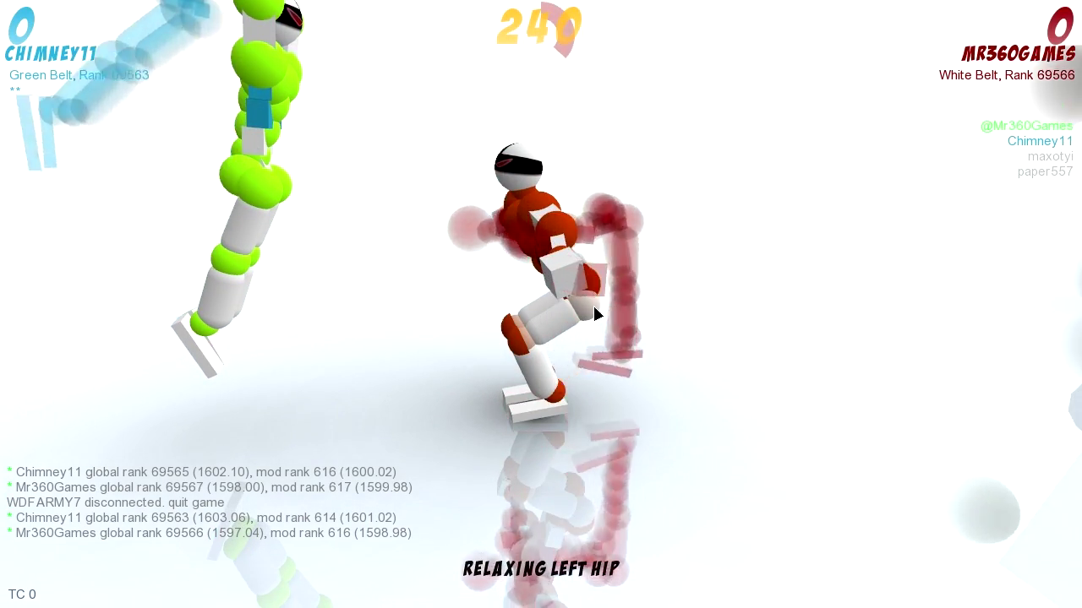
{"action": "left_click", "coordinate": [593, 305]}
{"action": "left_click", "coordinate": [593, 306]}
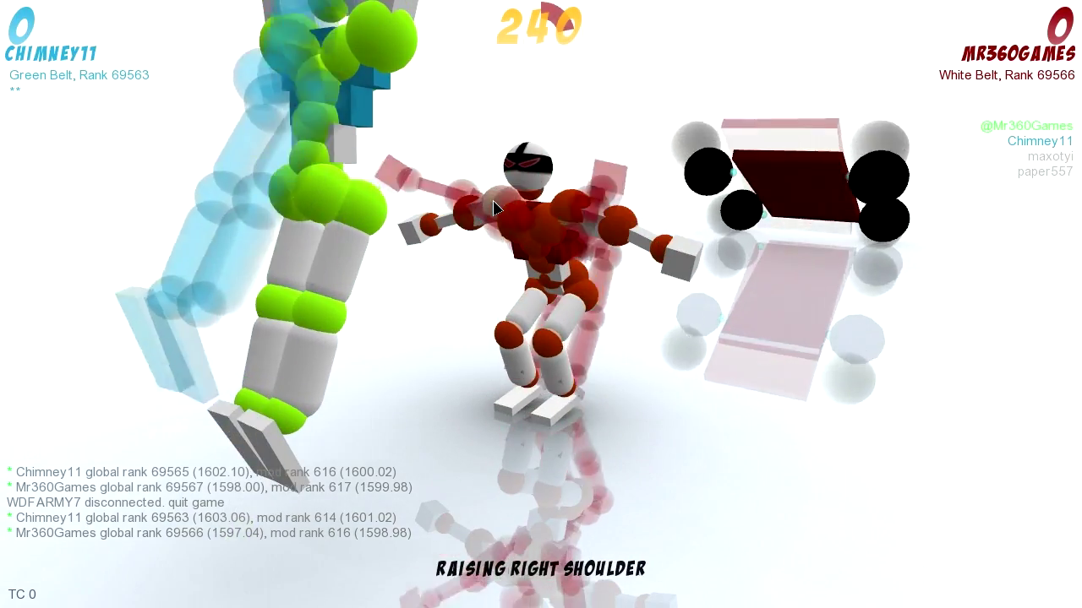
Extend the abs, left knee, and both ankles
{"action": "left_click", "coordinate": [555, 283]}
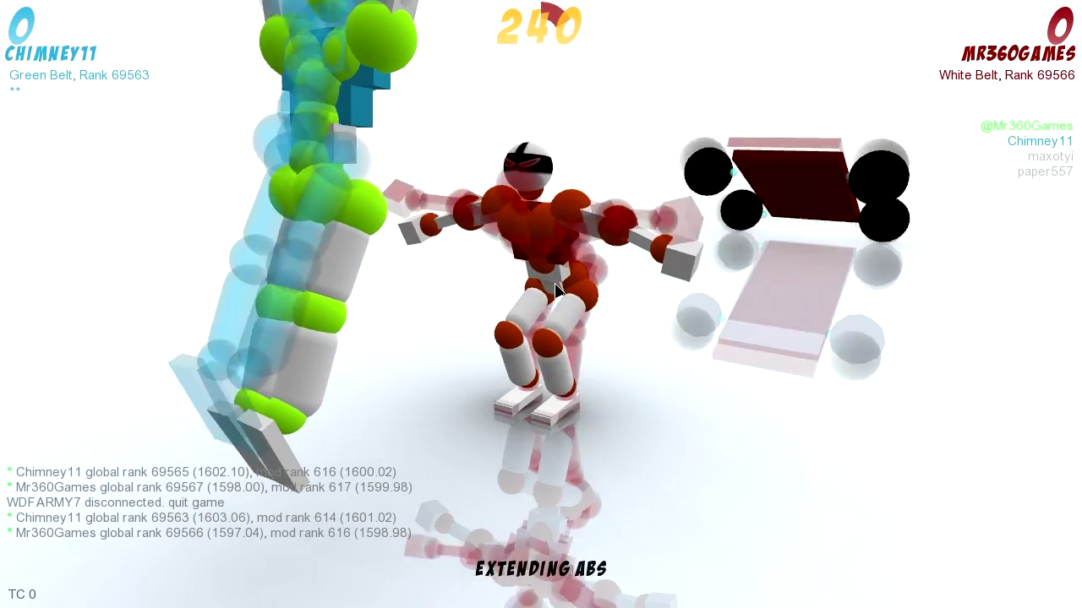
{"action": "left_click", "coordinate": [557, 338]}
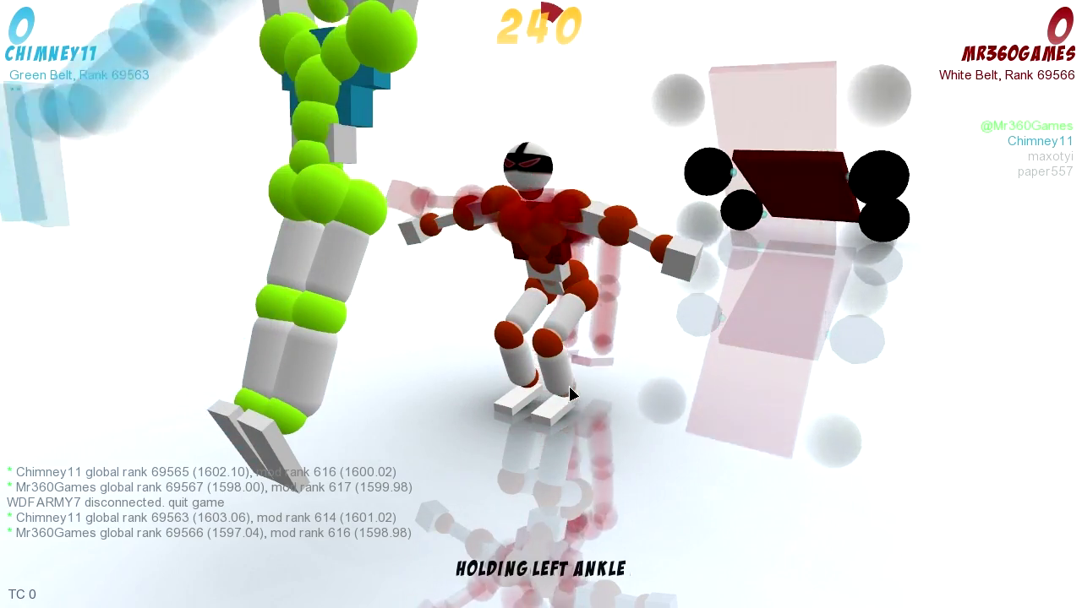
{"action": "left_click", "coordinate": [568, 387]}
{"action": "left_click", "coordinate": [524, 390]}
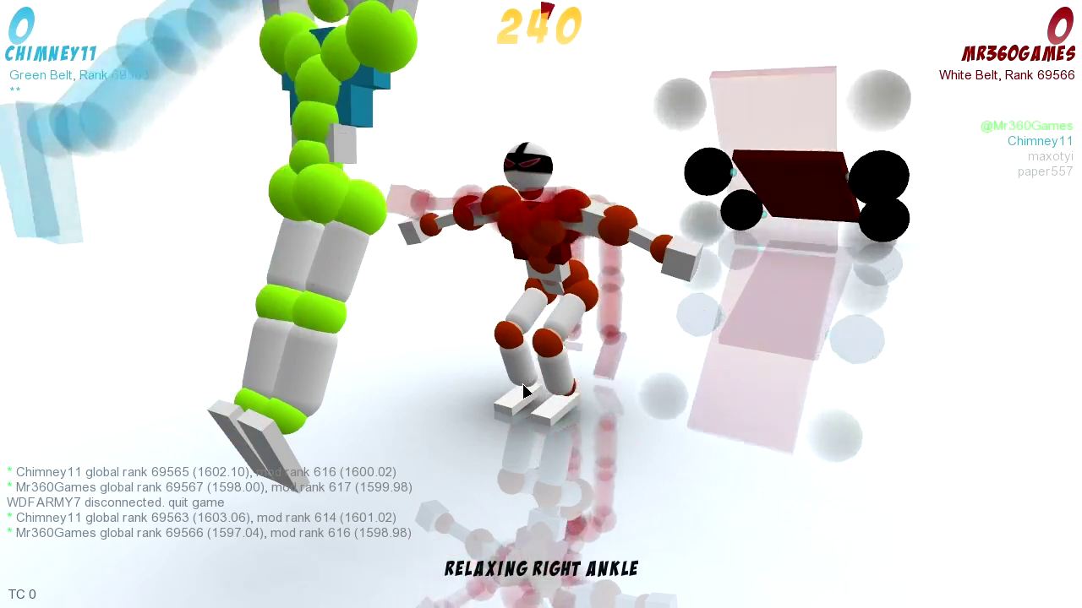
{"action": "left_click", "coordinate": [524, 390]}
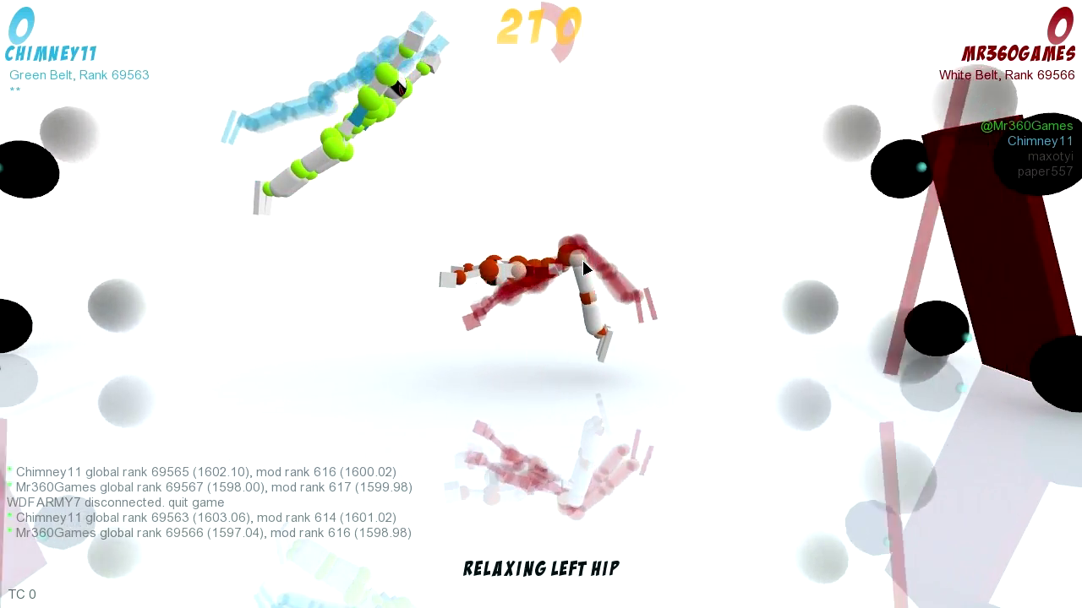
Extend the left and right hips and commit the turn
{"action": "left_click", "coordinate": [588, 269]}
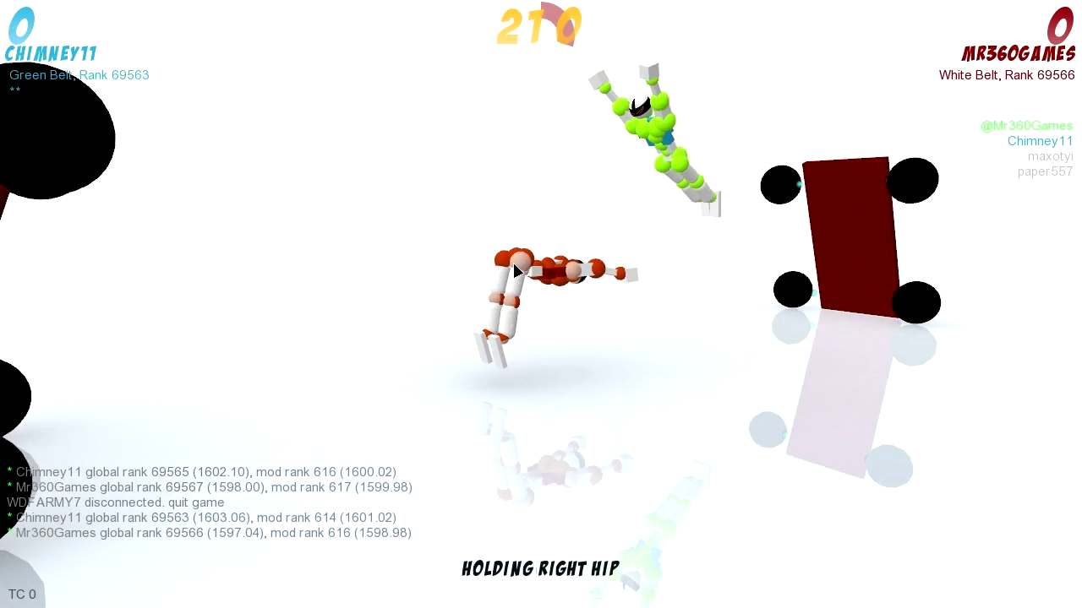
{"action": "left_click", "coordinate": [517, 268]}
{"action": "left_click", "coordinate": [517, 269]}
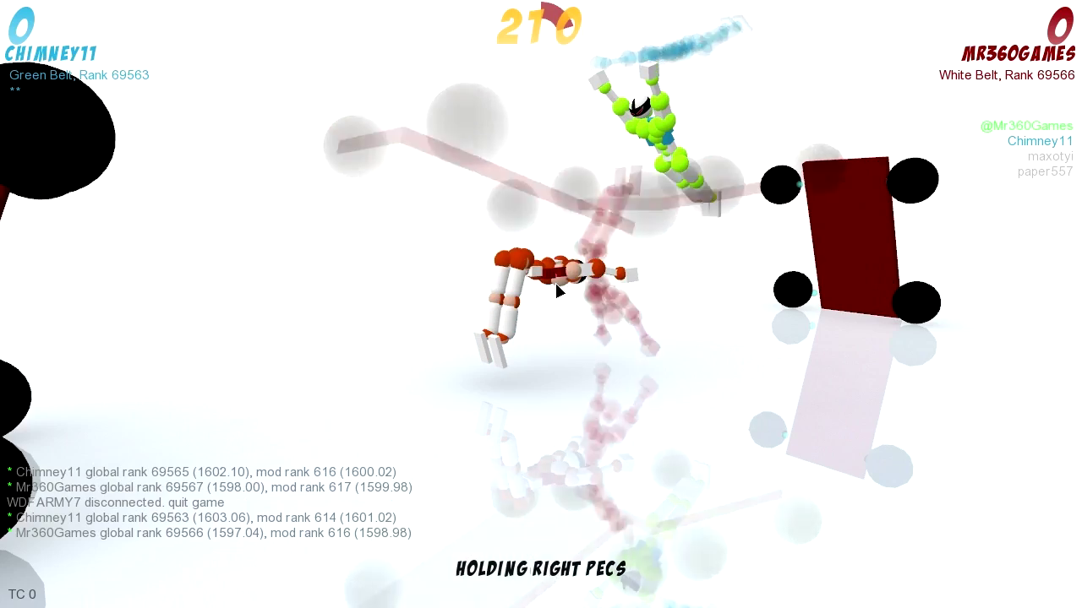
{"action": "key", "text": "space"}
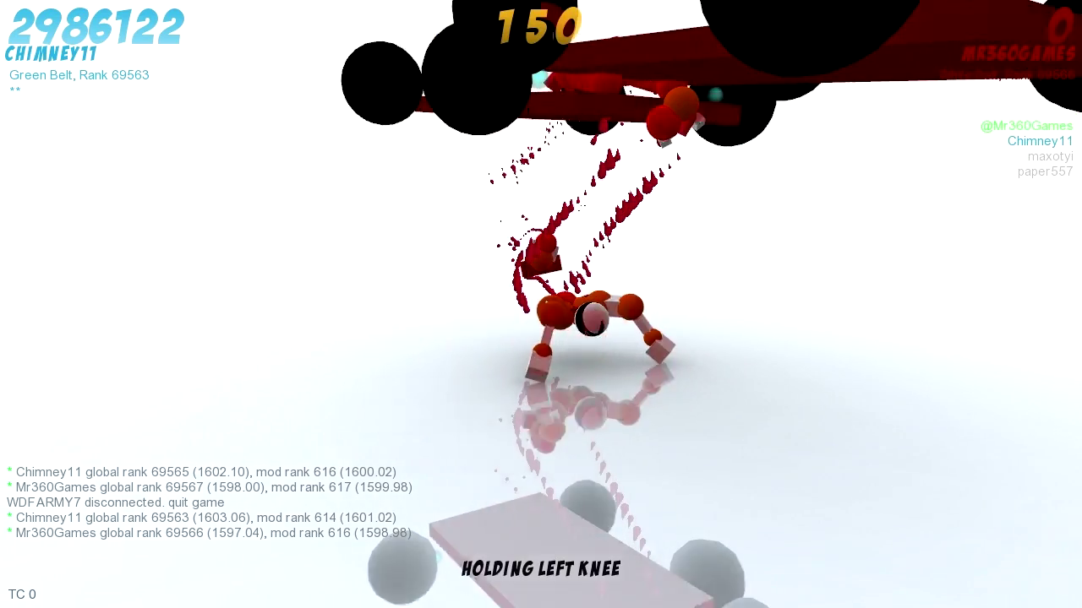
Extend the fighter's left elbow and raise the left shoulder
{"action": "left_click", "coordinate": [585, 317]}
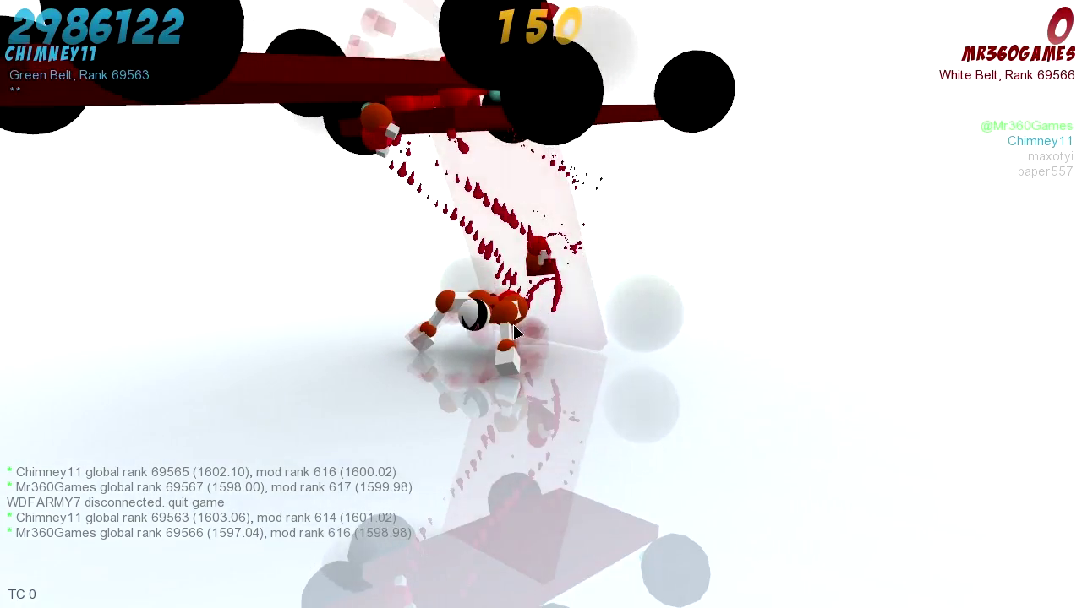
{"action": "left_click", "coordinate": [497, 312]}
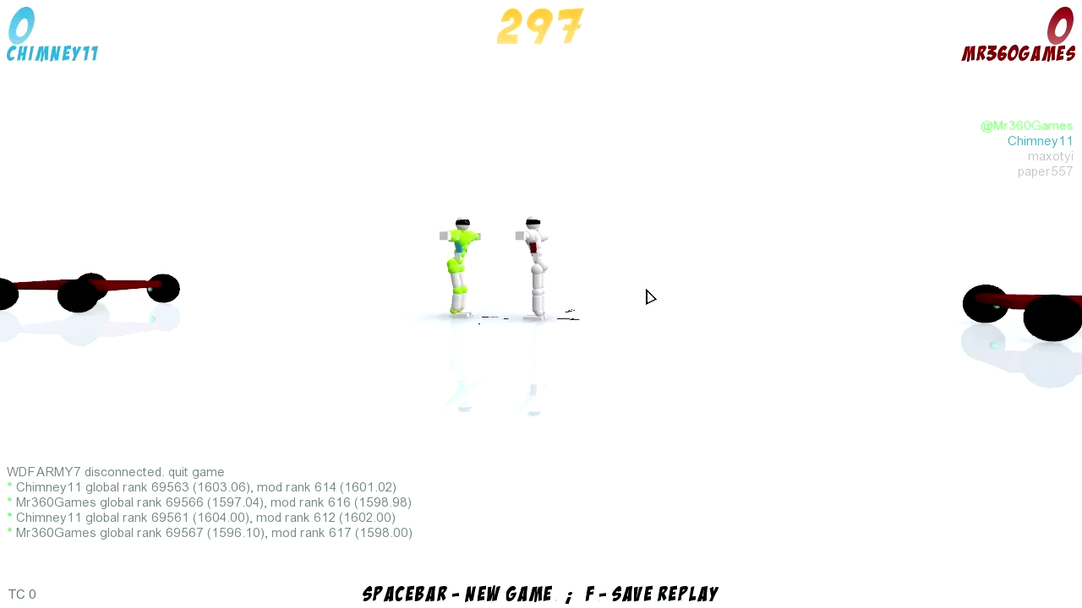
Start a new game, extend the left knee, raise the right shoulder, extend the right ankle, and play the turn
{"action": "key", "text": "space"}
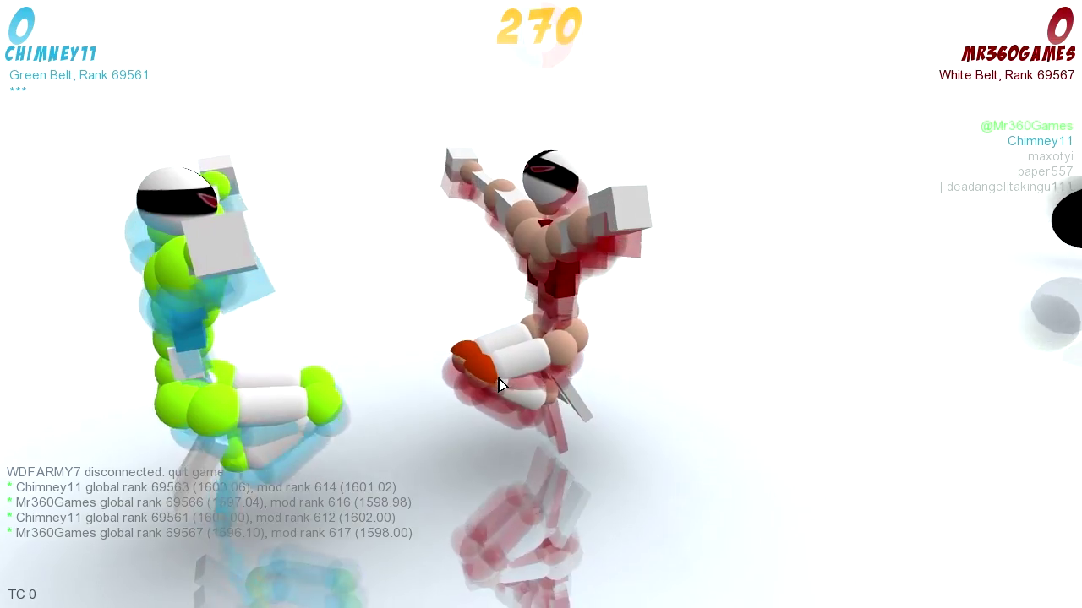
{"action": "left_click", "coordinate": [484, 365]}
{"action": "left_click", "coordinate": [469, 344]}
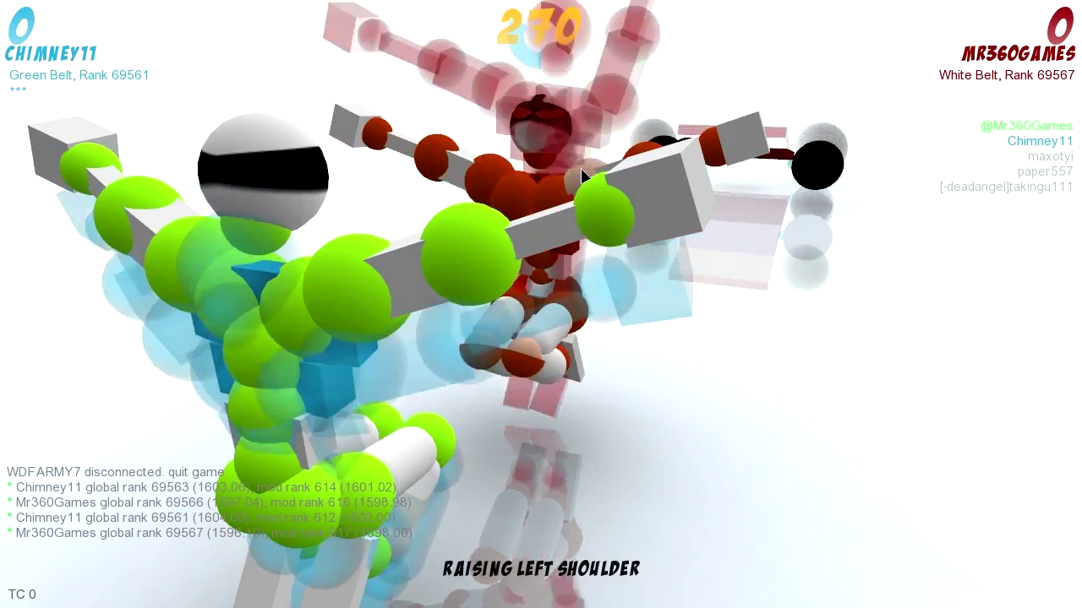
{"action": "left_click", "coordinate": [483, 171]}
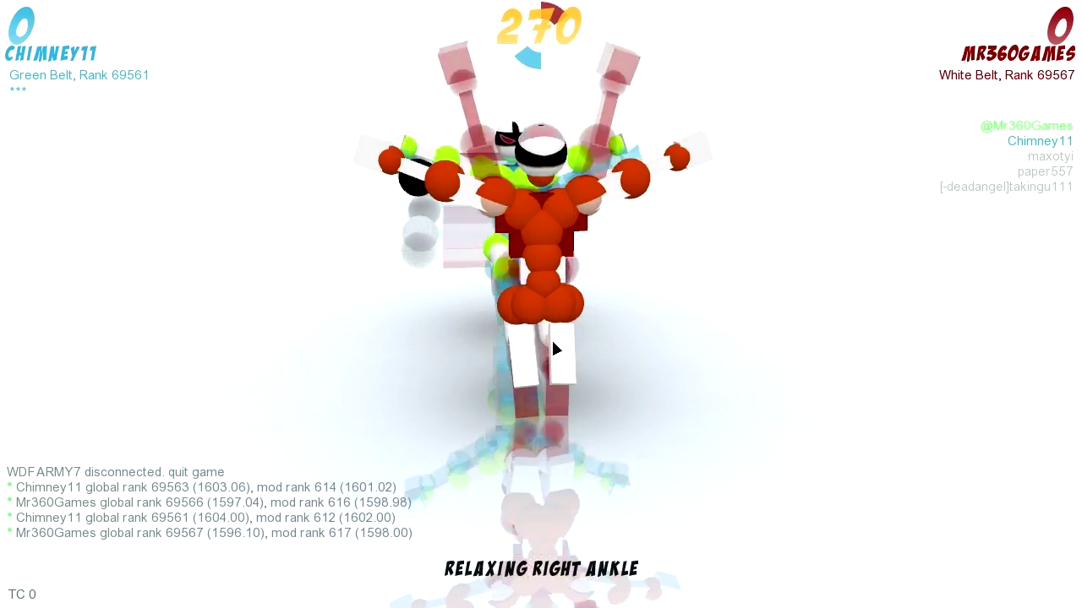
{"action": "left_click", "coordinate": [551, 349]}
{"action": "key", "text": "space"}
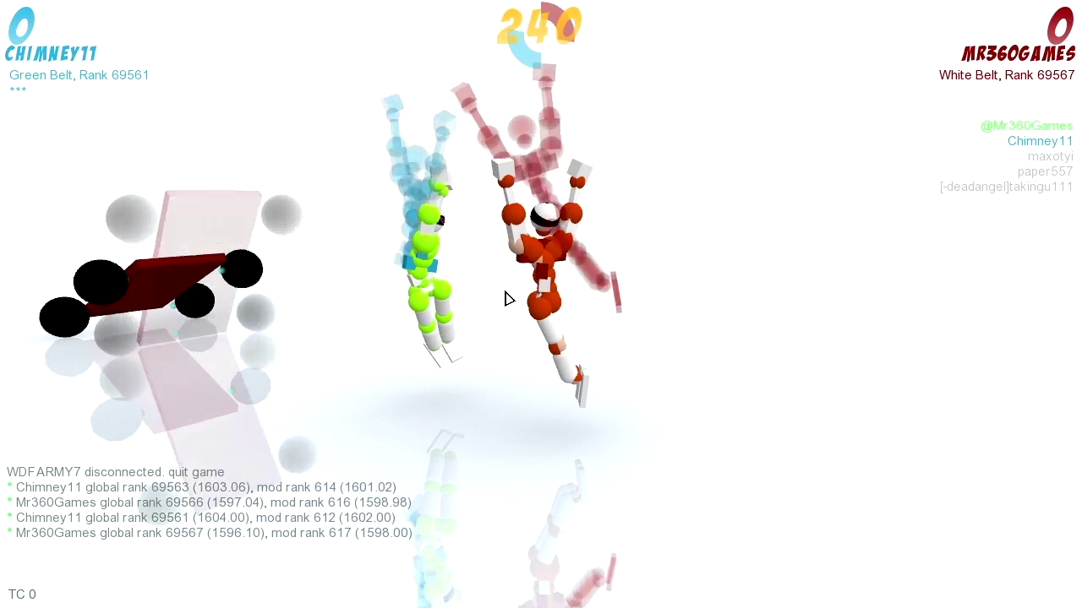
Extend the left knee, contract the right knee and rotate the chest right
{"action": "left_click", "coordinate": [563, 349]}
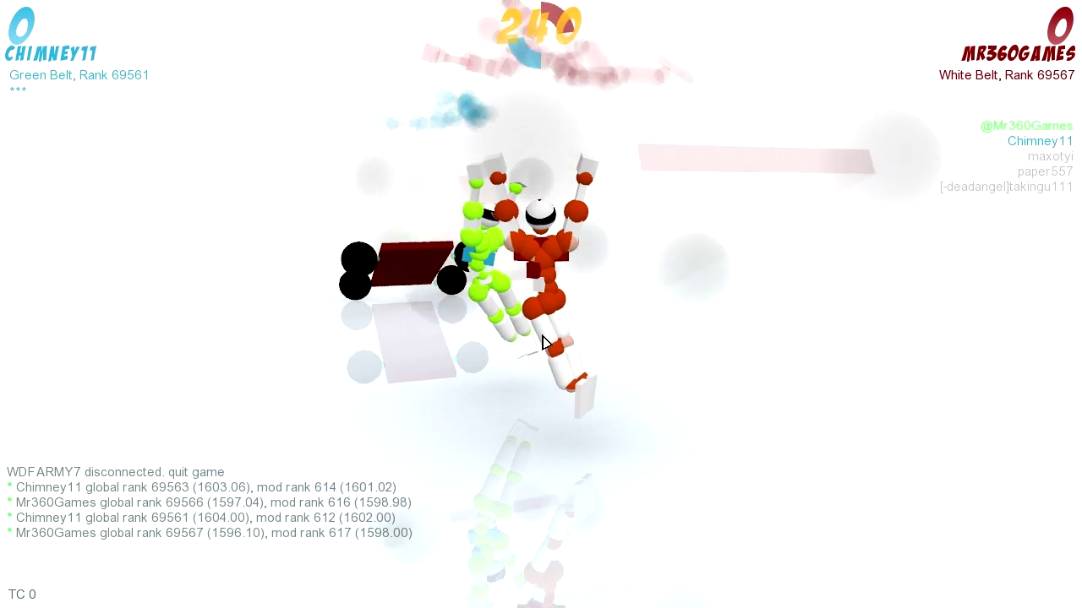
{"action": "left_click", "coordinate": [570, 345]}
{"action": "left_click", "coordinate": [554, 269]}
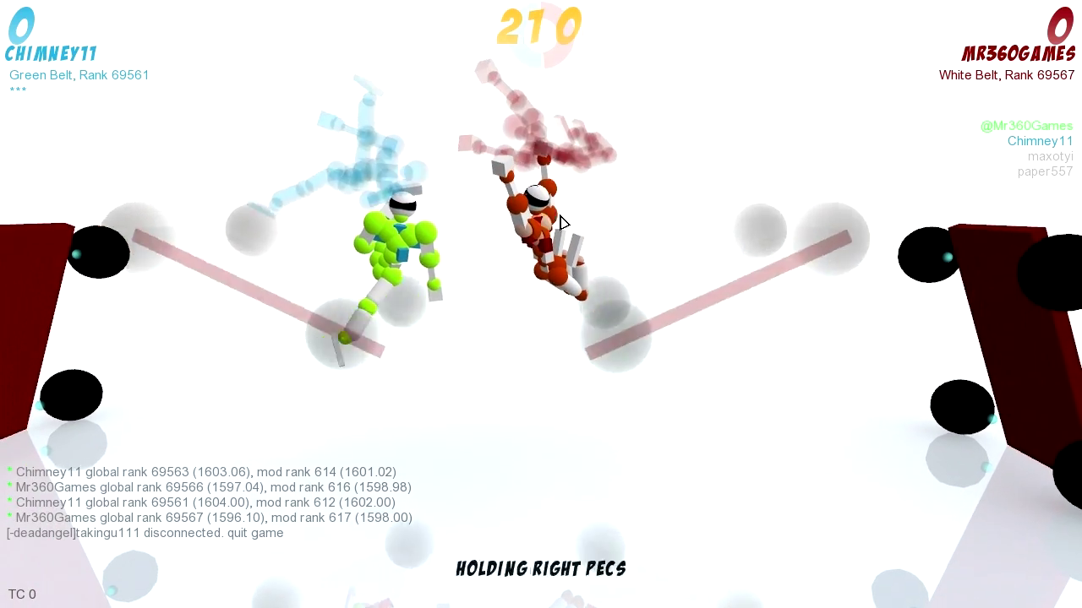
{"action": "scroll", "coordinate": [533, 247], "scroll_direction": "down", "scroll_amount": 1}
{"action": "scroll", "coordinate": [532, 246], "scroll_direction": "down", "scroll_amount": 1}
{"action": "scroll", "coordinate": [532, 246], "scroll_direction": "down", "scroll_amount": 1}
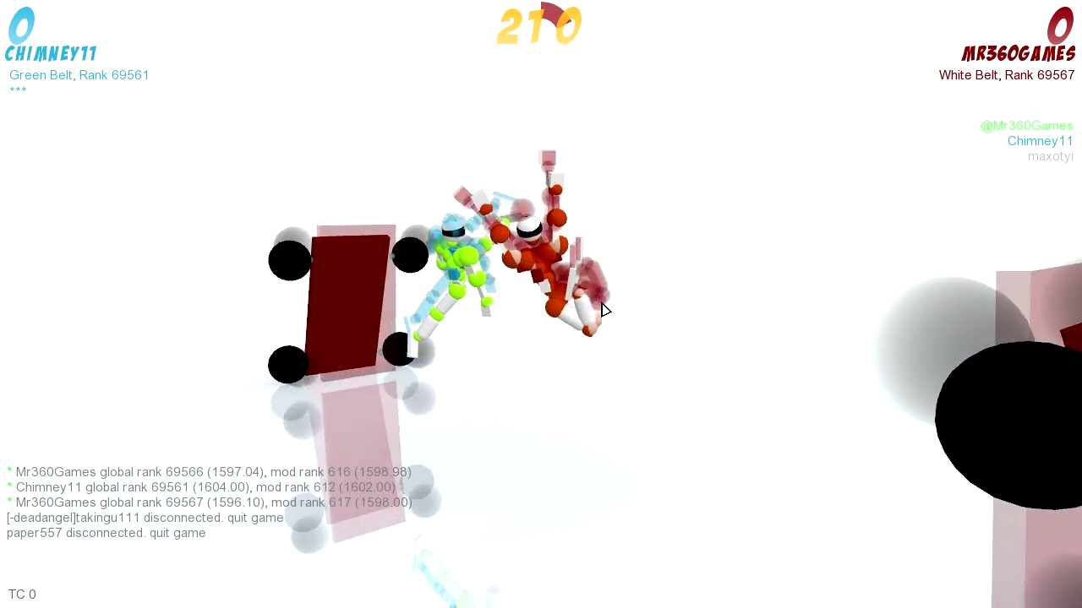
{"action": "scroll", "coordinate": [556, 302], "scroll_direction": "down", "scroll_amount": 1}
{"action": "scroll", "coordinate": [556, 301], "scroll_direction": "down", "scroll_amount": 1}
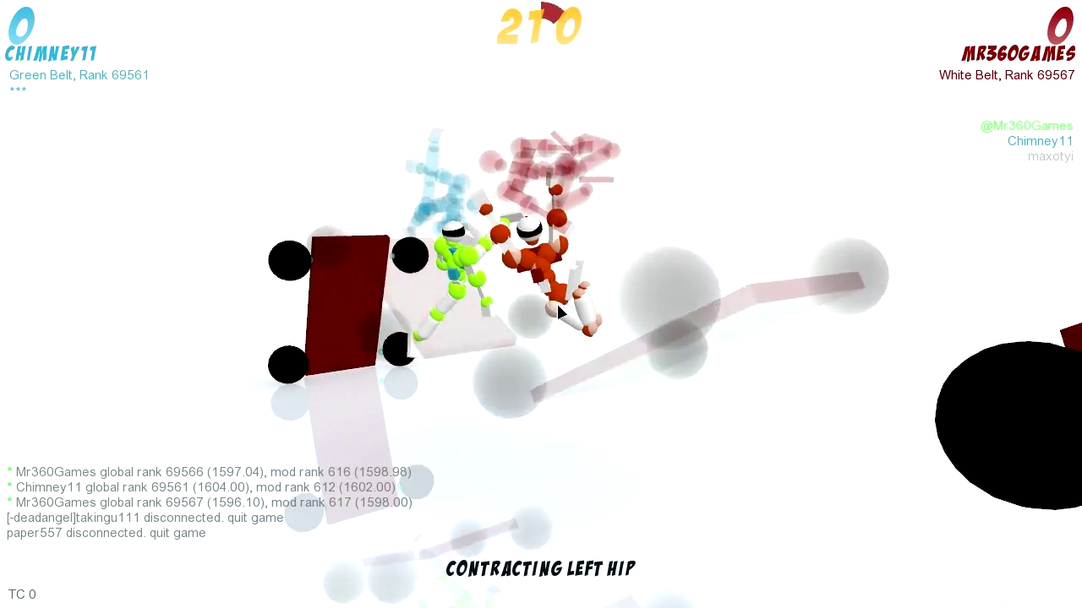
{"action": "scroll", "coordinate": [562, 313], "scroll_direction": "down", "scroll_amount": 1}
{"action": "scroll", "coordinate": [563, 312], "scroll_direction": "down", "scroll_amount": 1}
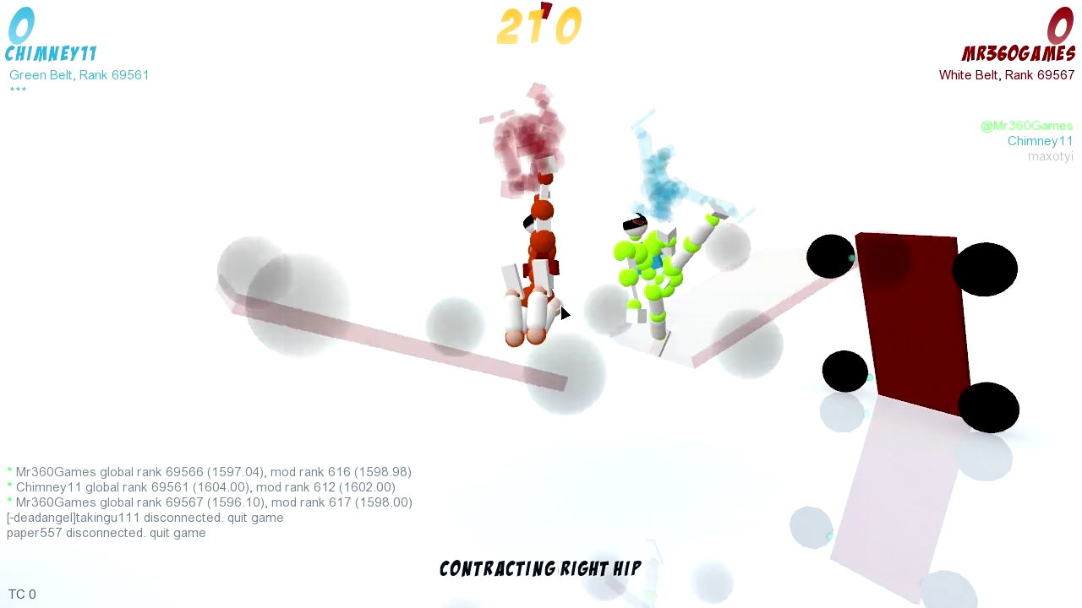
Set the red fighter's shoulders to lowering and commit the turn
{"action": "left_click_drag", "start_coordinate": [563, 313], "coordinate": [253, 312]}
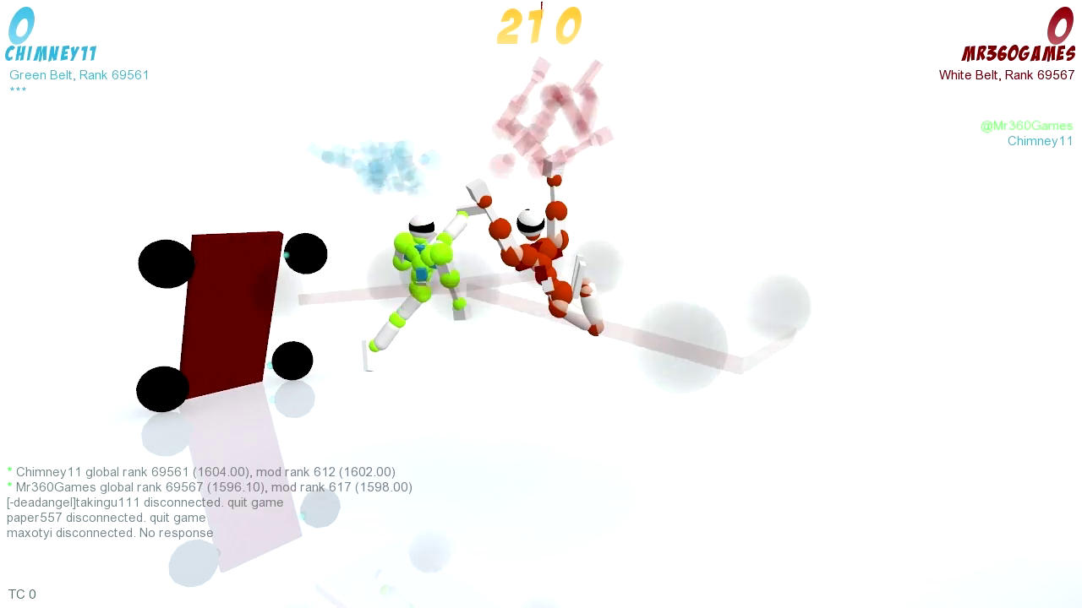
{"action": "left_click_drag", "start_coordinate": [541, 257], "coordinate": [592, 265]}
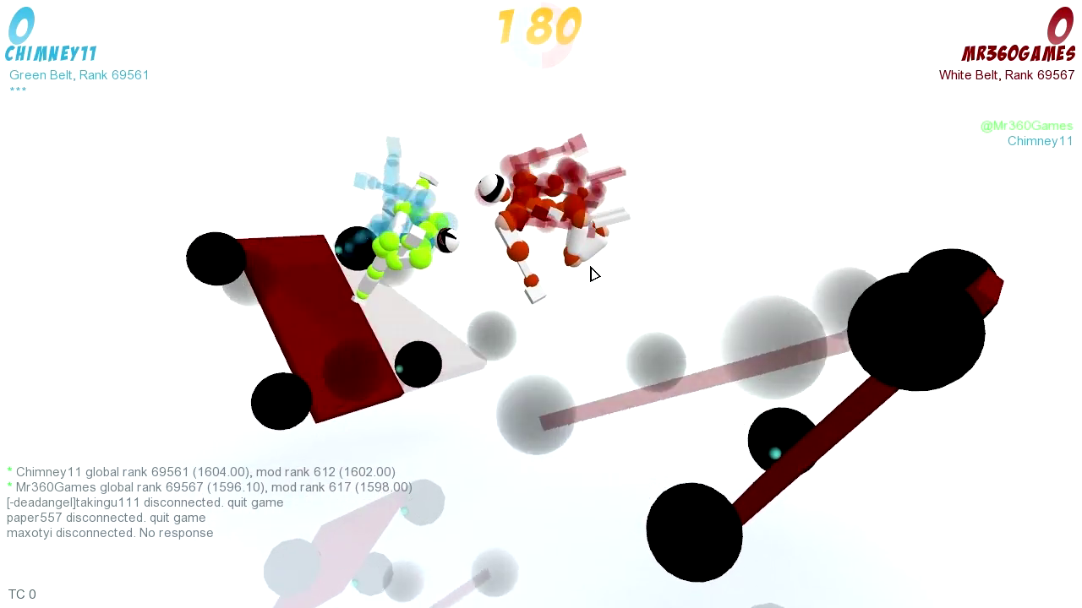
{"action": "left_click_drag", "start_coordinate": [433, 277], "coordinate": [546, 285]}
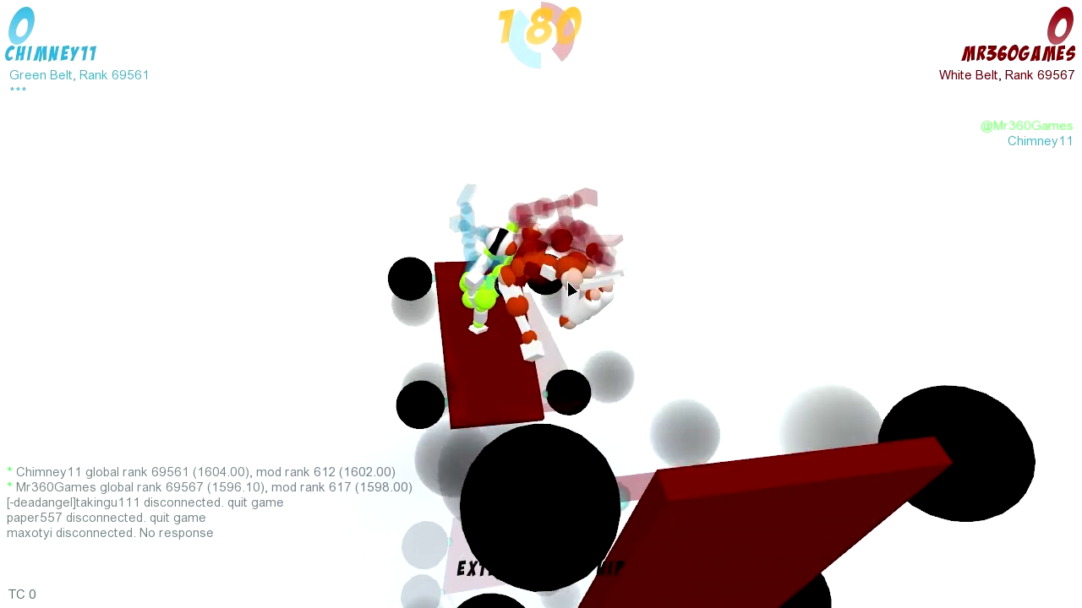
{"action": "left_click_drag", "start_coordinate": [565, 287], "coordinate": [490, 294]}
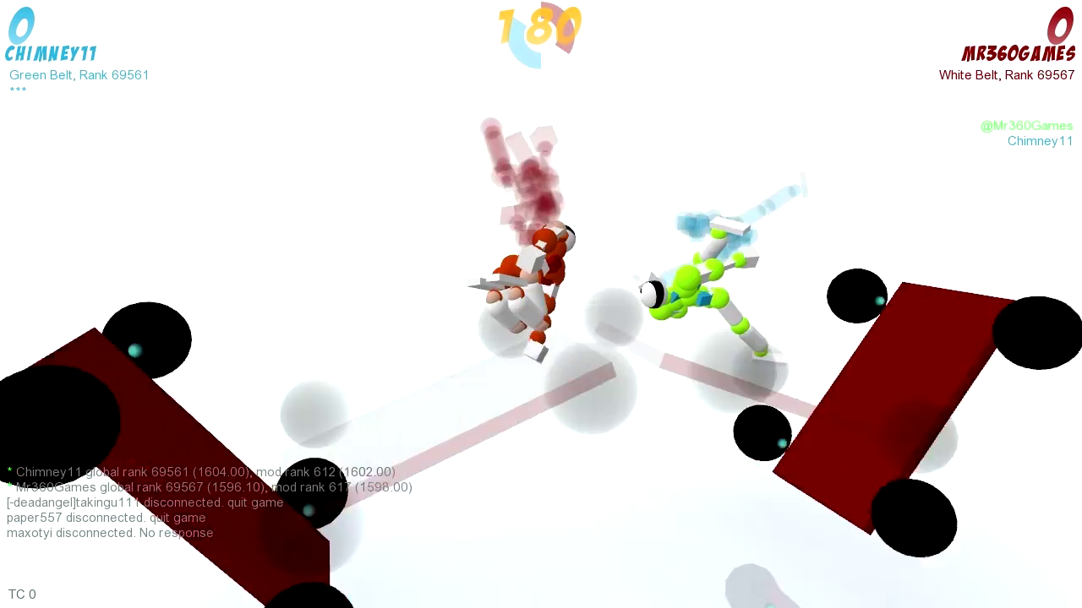
{"action": "scroll", "coordinate": [515, 278], "scroll_direction": "down", "scroll_amount": 1}
{"action": "scroll", "coordinate": [515, 278], "scroll_direction": "down", "scroll_amount": 1}
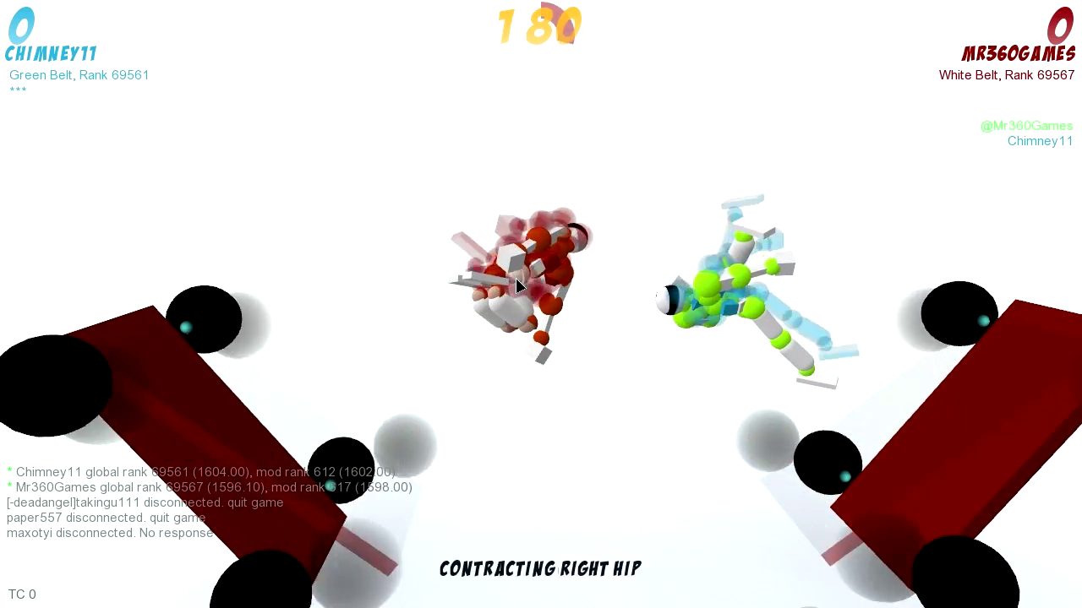
{"action": "scroll", "coordinate": [516, 278], "scroll_direction": "down", "scroll_amount": 1}
{"action": "scroll", "coordinate": [518, 321], "scroll_direction": "down", "scroll_amount": 1}
{"action": "scroll", "coordinate": [518, 321], "scroll_direction": "down", "scroll_amount": 1}
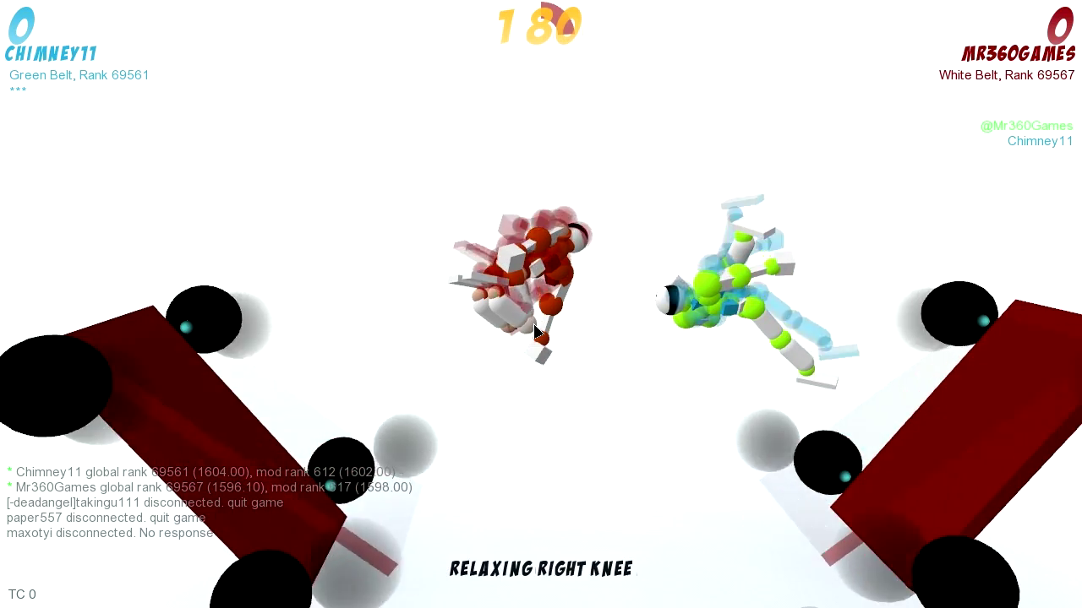
{"action": "scroll", "coordinate": [518, 321], "scroll_direction": "down", "scroll_amount": 1}
{"action": "scroll", "coordinate": [514, 330], "scroll_direction": "down", "scroll_amount": 1}
{"action": "scroll", "coordinate": [514, 328], "scroll_direction": "down", "scroll_amount": 1}
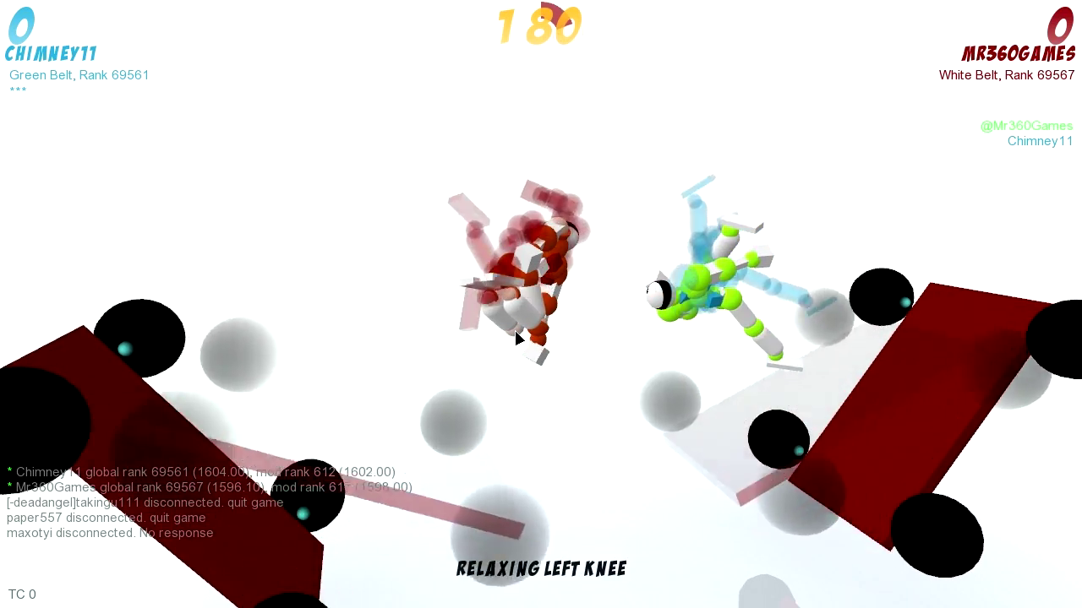
{"action": "scroll", "coordinate": [514, 328], "scroll_direction": "down", "scroll_amount": 1}
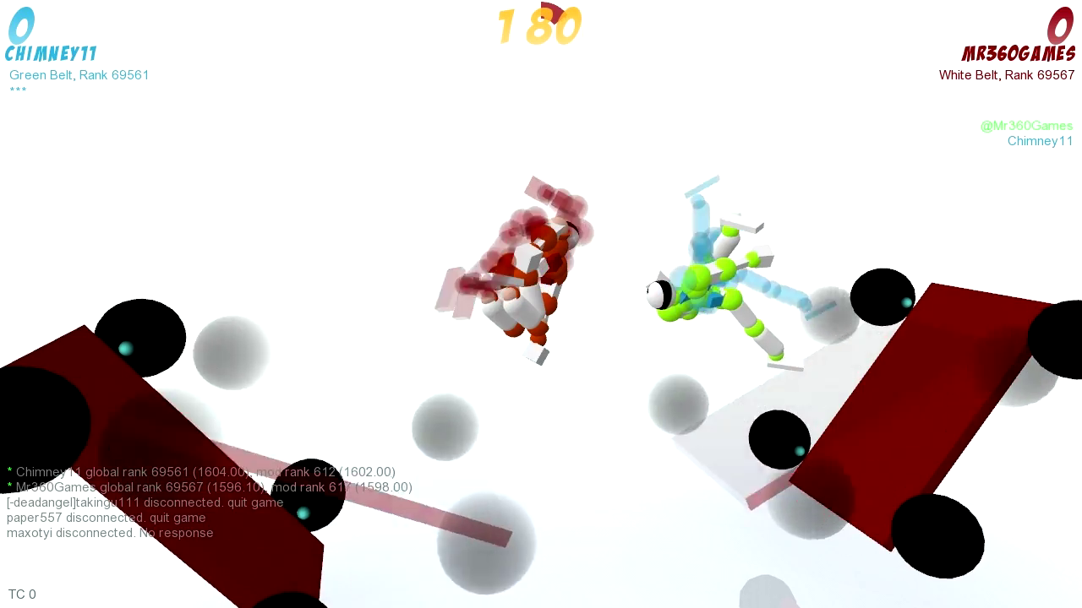
{"action": "scroll", "coordinate": [504, 305], "scroll_direction": "down", "scroll_amount": 1}
{"action": "scroll", "coordinate": [498, 305], "scroll_direction": "down", "scroll_amount": 1}
{"action": "key", "text": "d"}
{"action": "scroll", "coordinate": [549, 254], "scroll_direction": "down", "scroll_amount": 1}
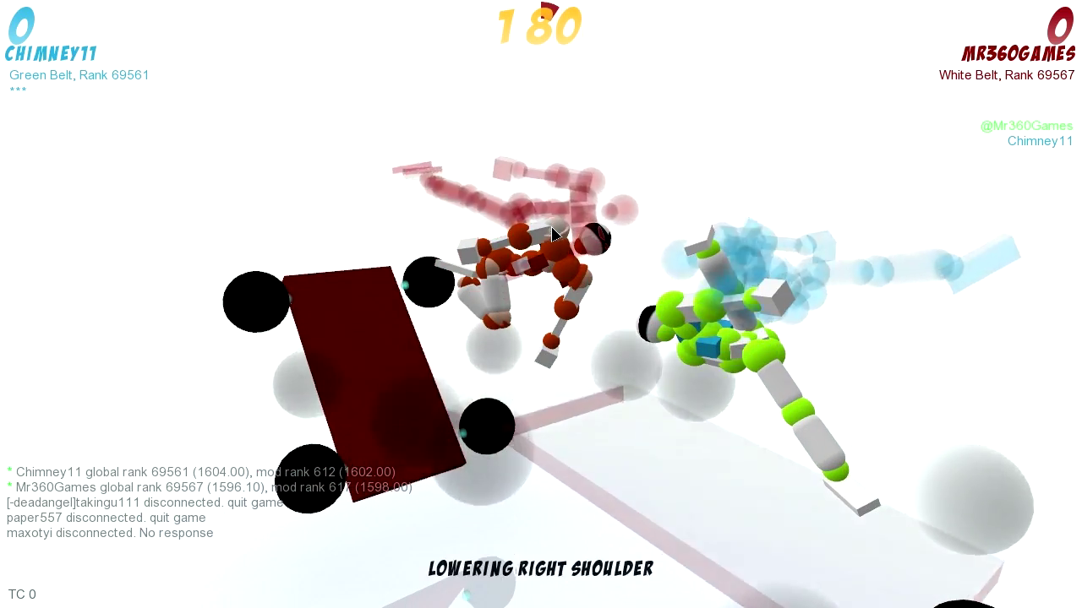
{"action": "scroll", "coordinate": [574, 283], "scroll_direction": "down", "scroll_amount": 1}
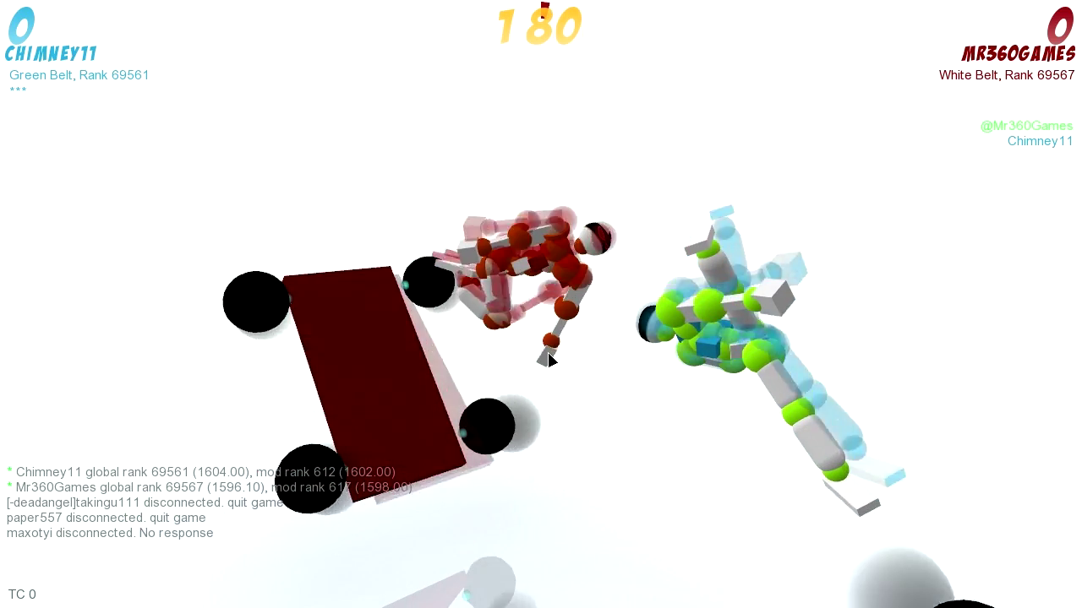
{"action": "scroll", "coordinate": [574, 270], "scroll_direction": "down", "scroll_amount": 1}
{"action": "scroll", "coordinate": [568, 243], "scroll_direction": "down", "scroll_amount": 1}
{"action": "scroll", "coordinate": [568, 244], "scroll_direction": "down", "scroll_amount": 1}
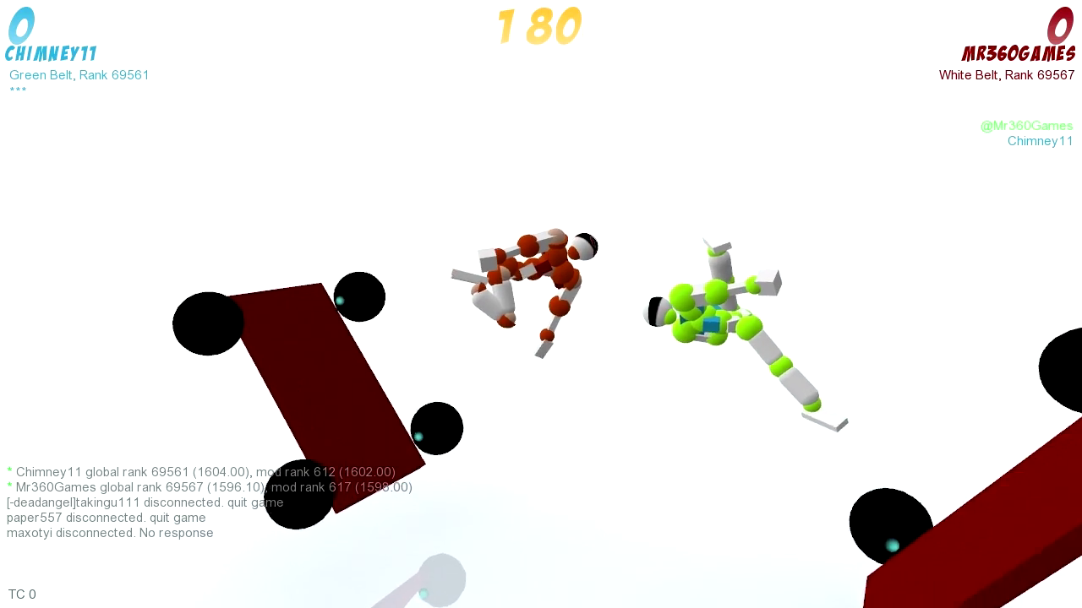
{"action": "key", "text": "space"}
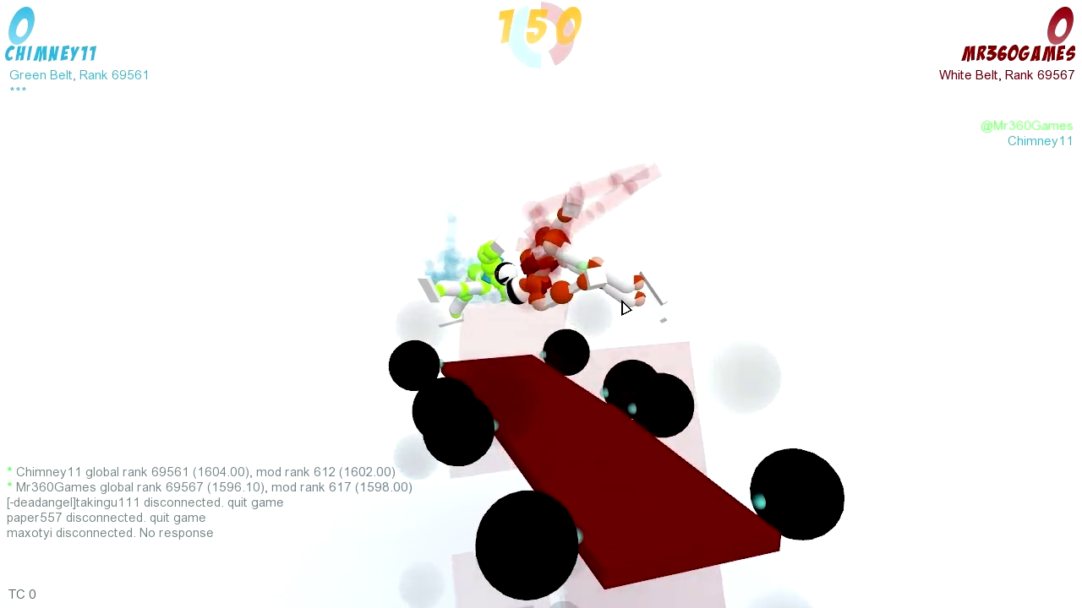
Circle around the fighters above the car and step the match forward slightly
{"action": "left_click_drag", "start_coordinate": [624, 306], "coordinate": [539, 308]}
{"action": "scroll", "coordinate": [539, 309], "scroll_direction": "up", "scroll_amount": 1}
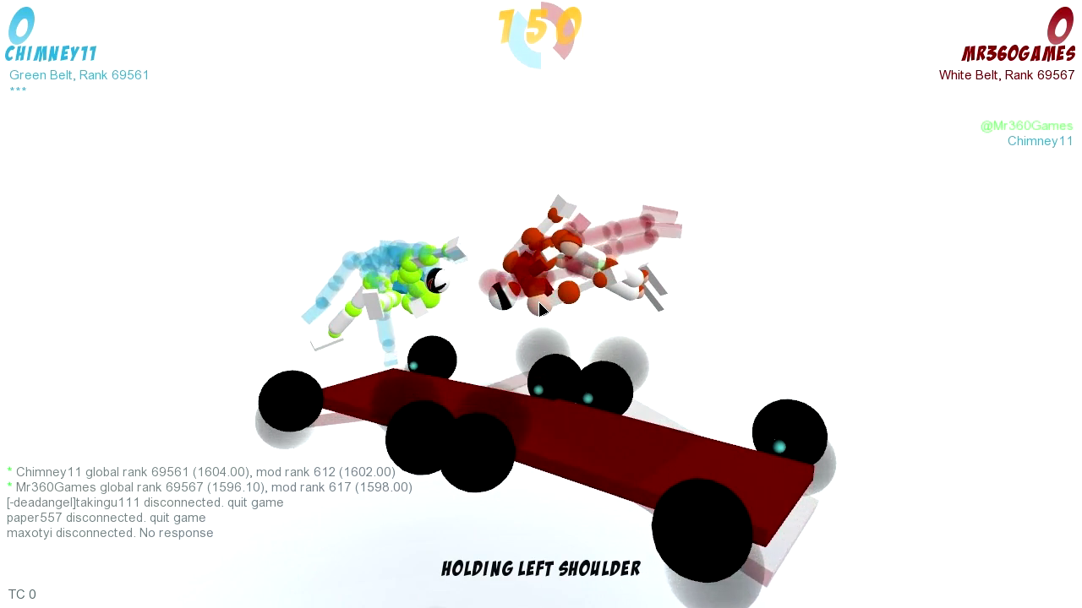
{"action": "scroll", "coordinate": [539, 309], "scroll_direction": "down", "scroll_amount": 1}
{"action": "scroll", "coordinate": [539, 309], "scroll_direction": "down", "scroll_amount": 1}
{"action": "scroll", "coordinate": [540, 309], "scroll_direction": "down", "scroll_amount": 1}
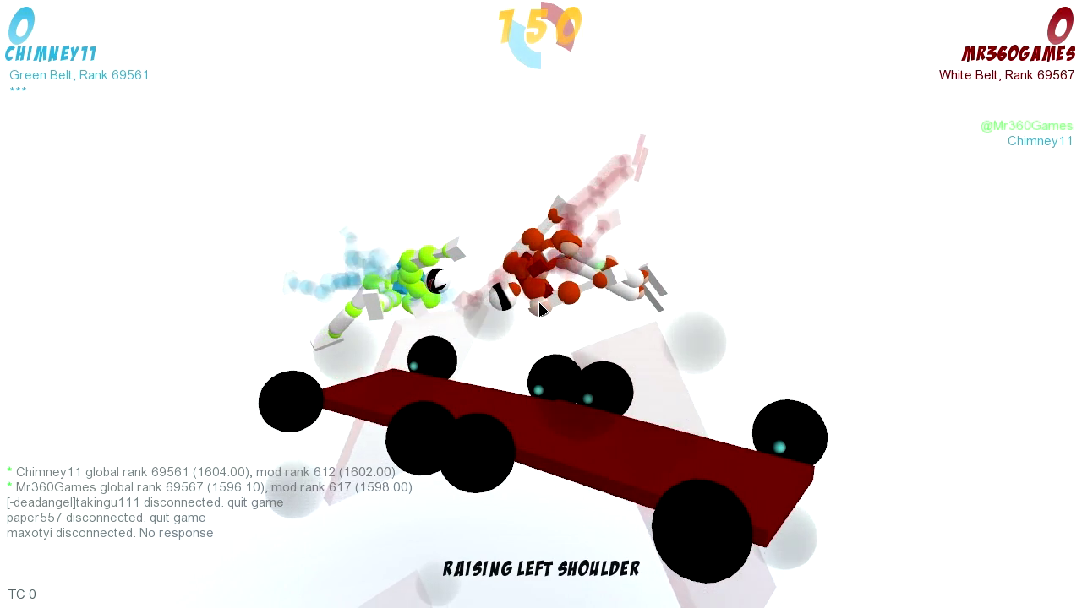
{"action": "left_click_drag", "start_coordinate": [539, 308], "coordinate": [457, 308]}
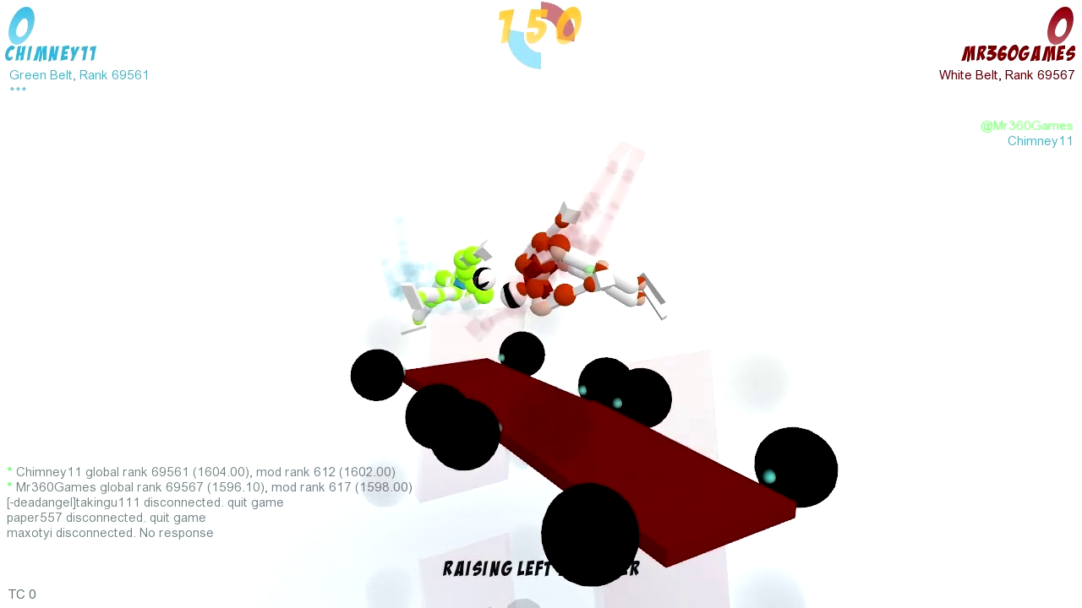
{"action": "left_click_drag", "start_coordinate": [539, 309], "coordinate": [651, 174]}
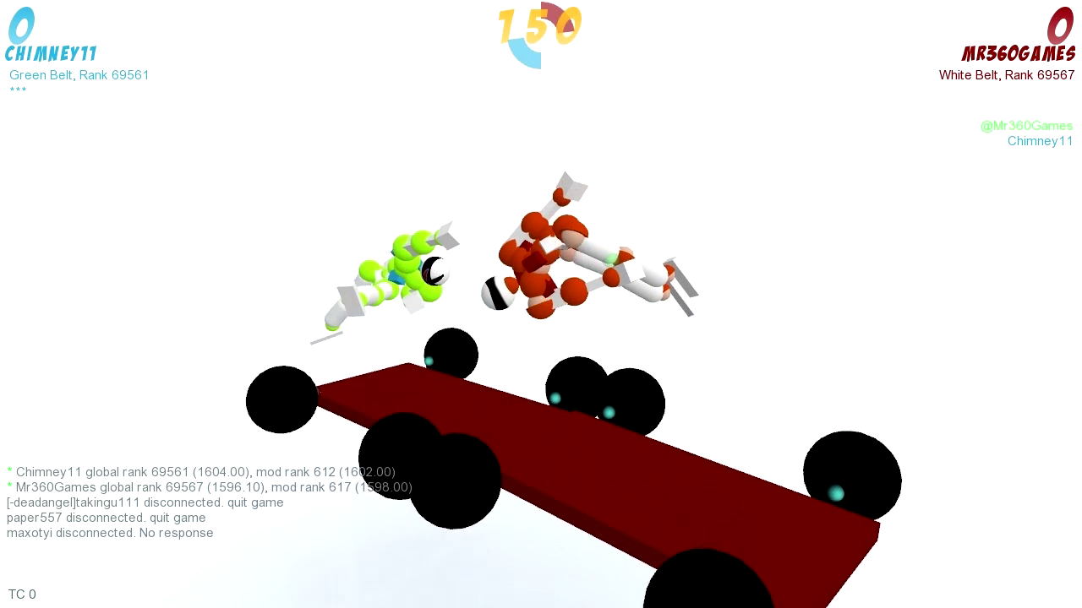
{"action": "key", "text": "space"}
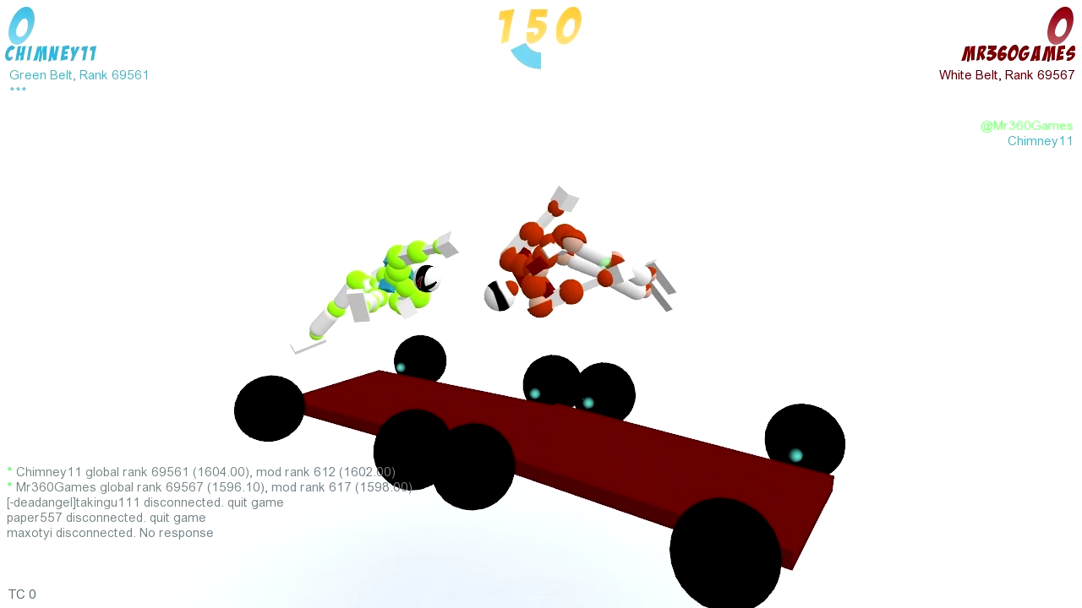
Play out the next turn and change the red fighter's right pecs state
{"action": "left_click_drag", "start_coordinate": [541, 305], "coordinate": [338, 305]}
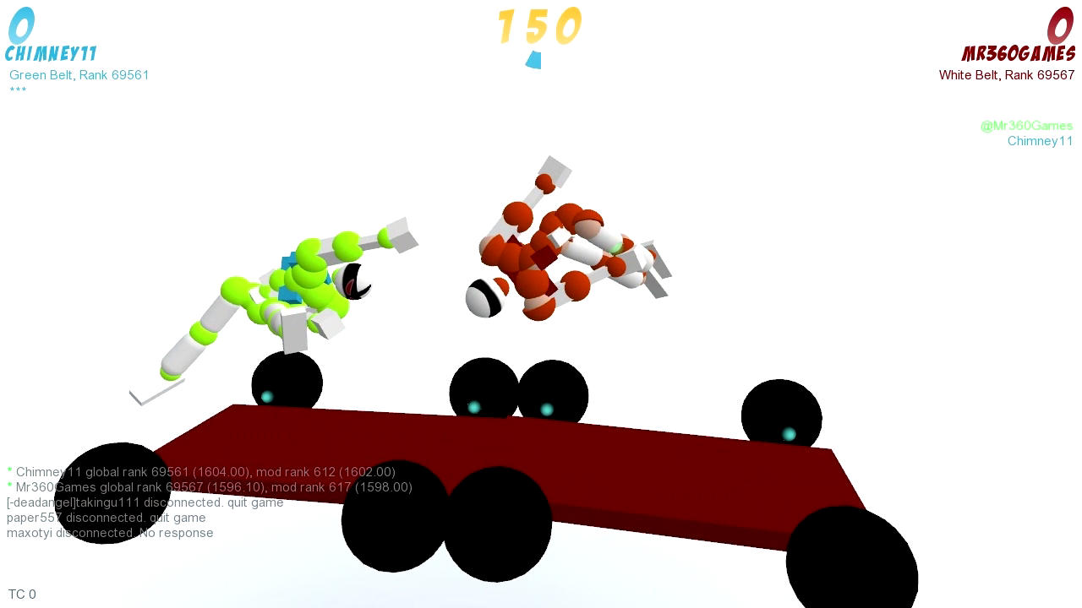
{"action": "key", "text": "space"}
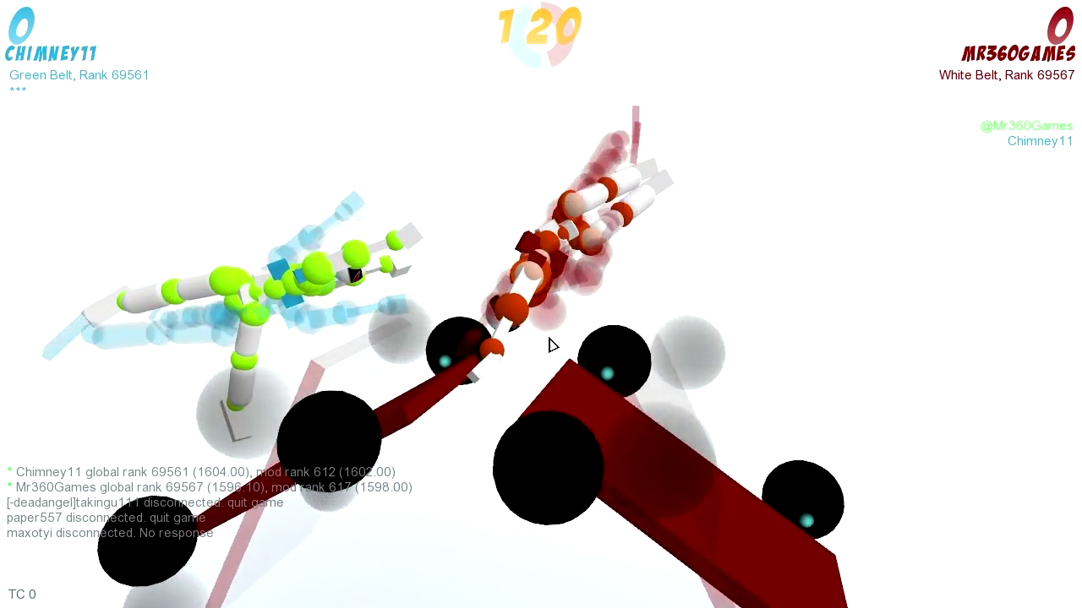
{"action": "left_click", "coordinate": [552, 297]}
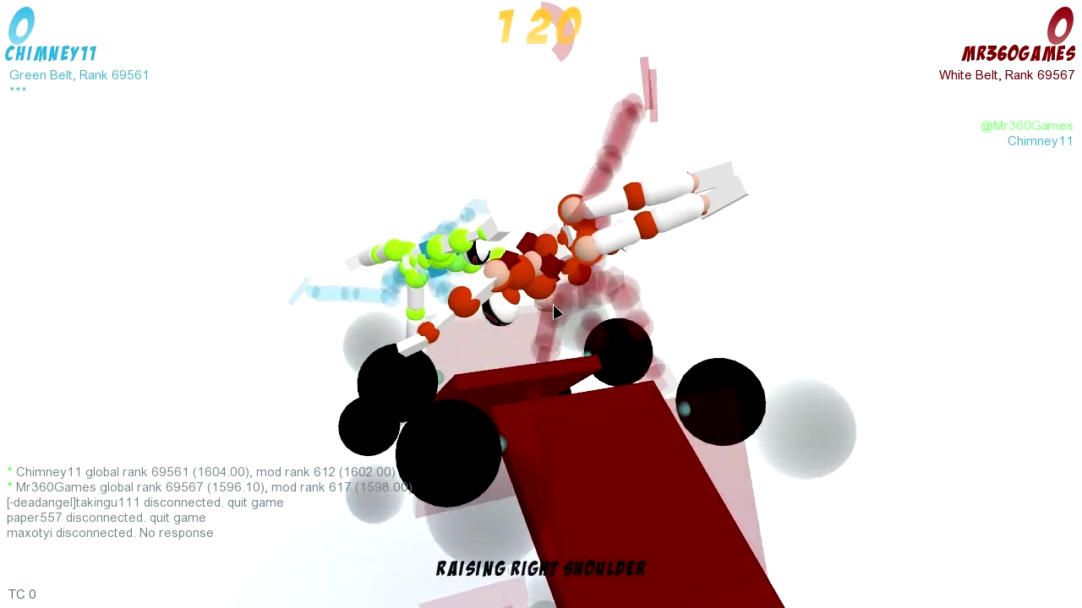
{"action": "mouse_move", "coordinate": [553, 312]}
{"action": "left_mouse_down"}
{"action": "mouse_move", "coordinate": [594, 256]}
{"action": "mouse_move", "coordinate": [724, 314]}
{"action": "left_mouse_up"}
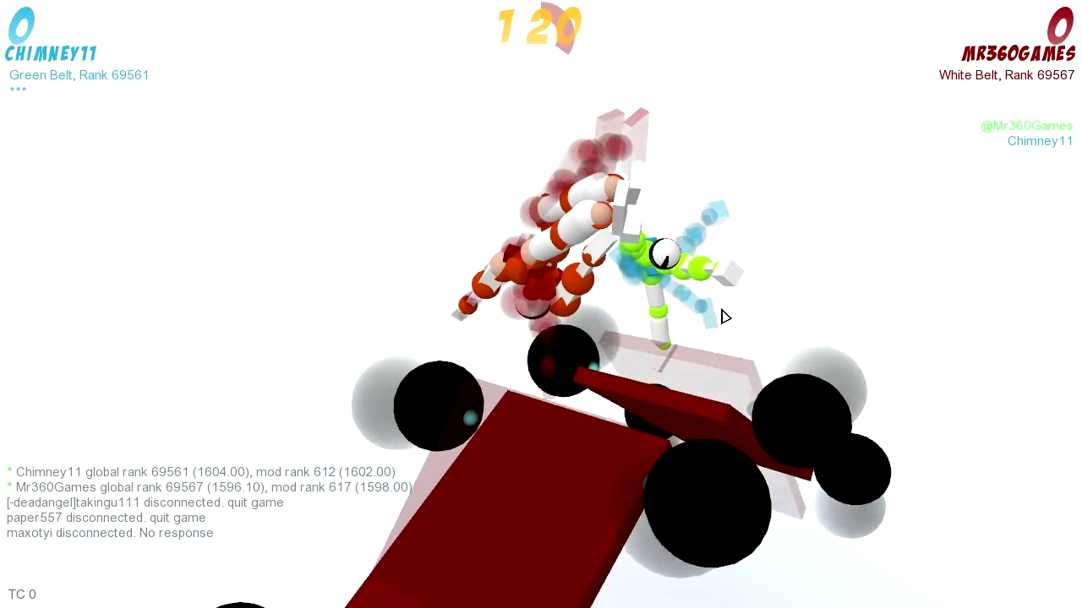
{"action": "left_click_drag", "start_coordinate": [541, 422], "coordinate": [347, 557]}
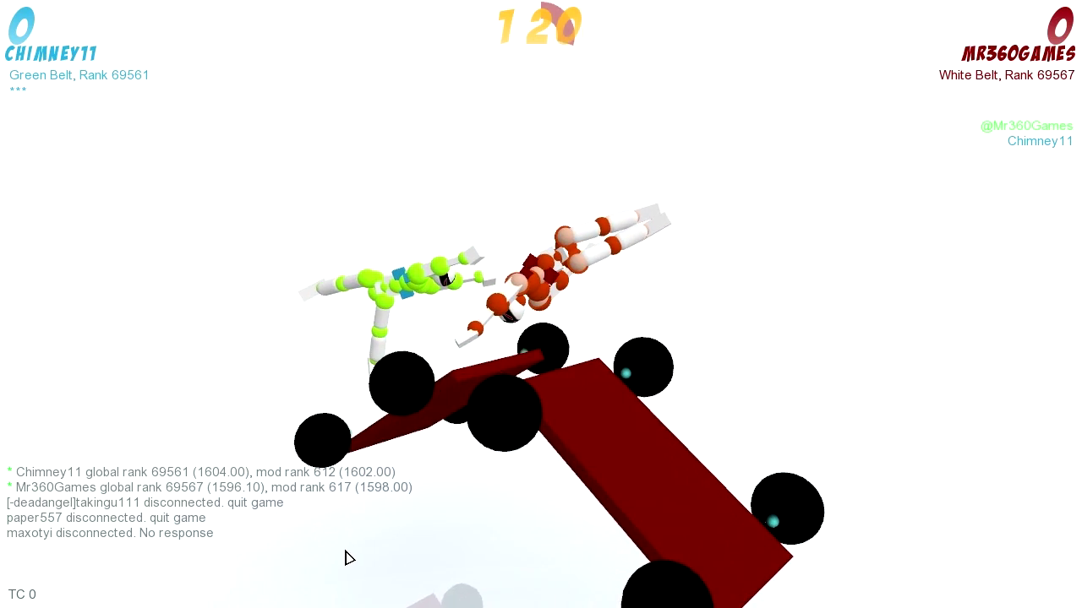
Commit the turn, then set the red fighter's right knee to extend
{"action": "key", "text": "space"}
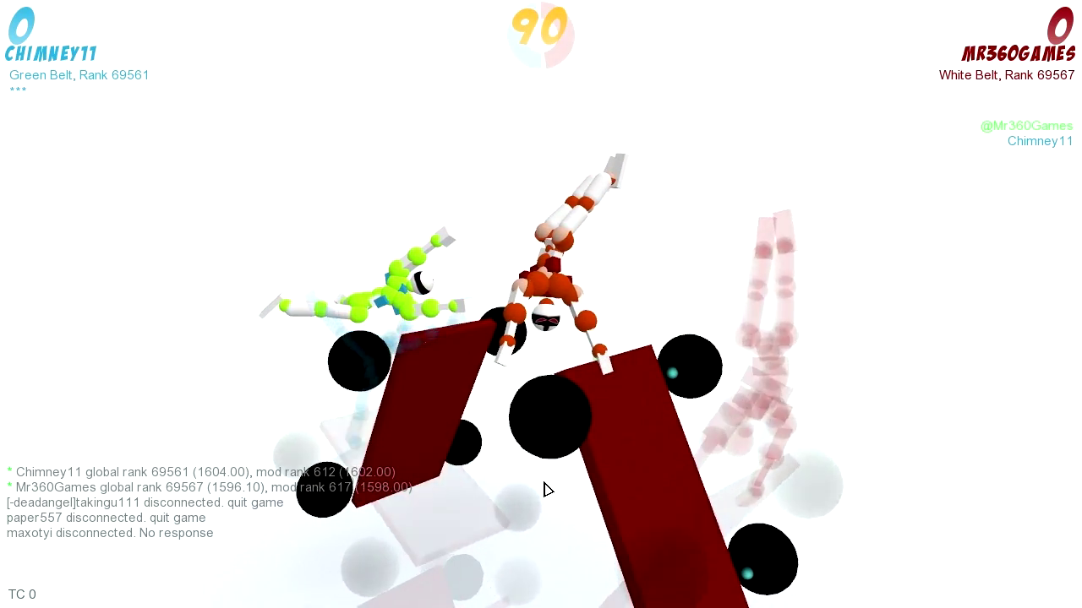
{"action": "left_click_drag", "start_coordinate": [545, 490], "coordinate": [564, 246]}
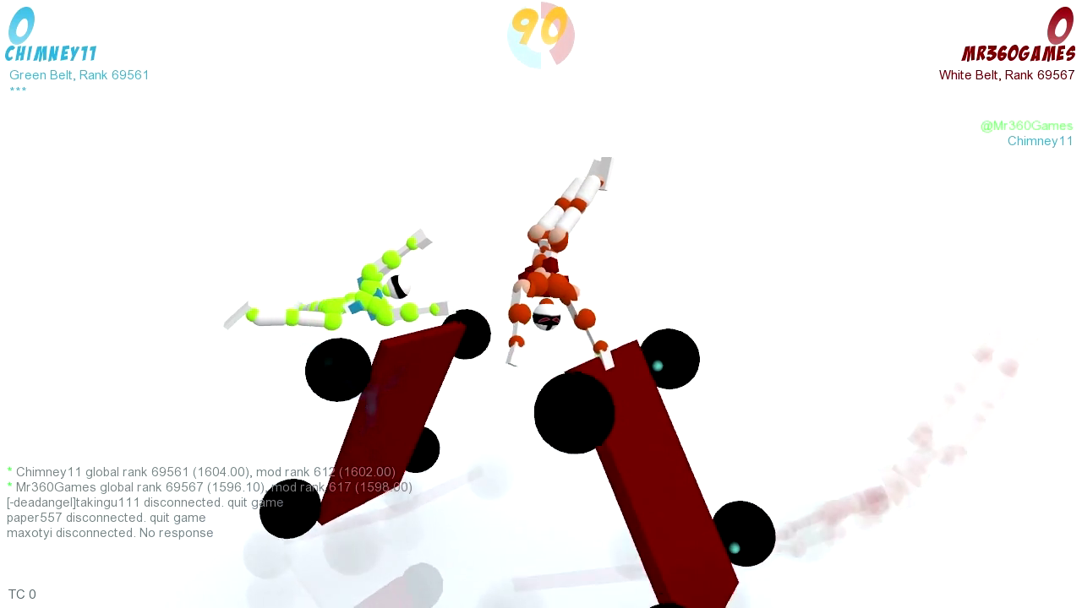
{"action": "left_click", "coordinate": [564, 246]}
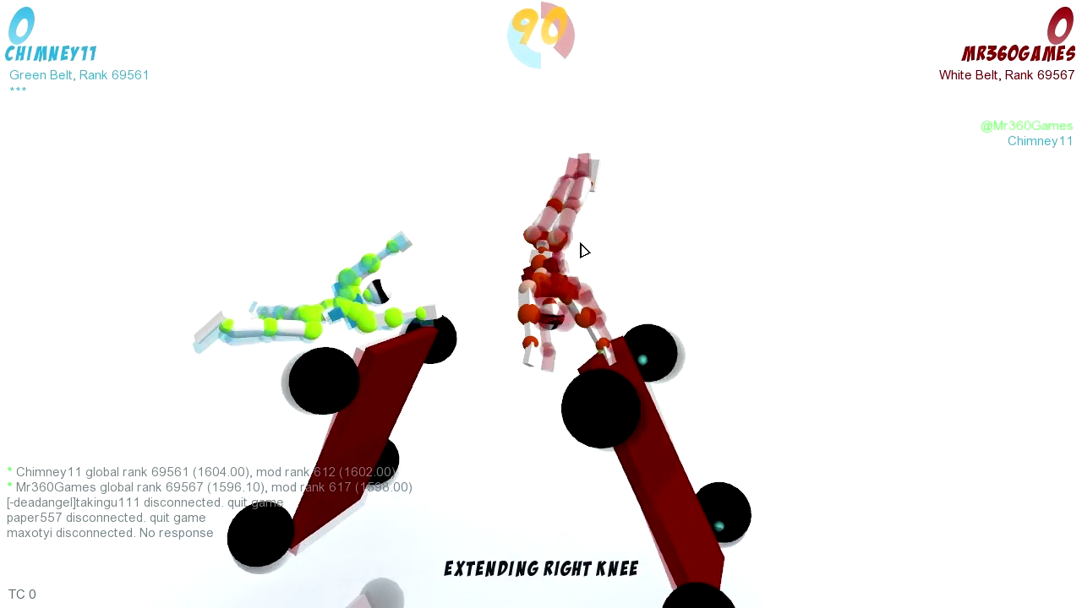